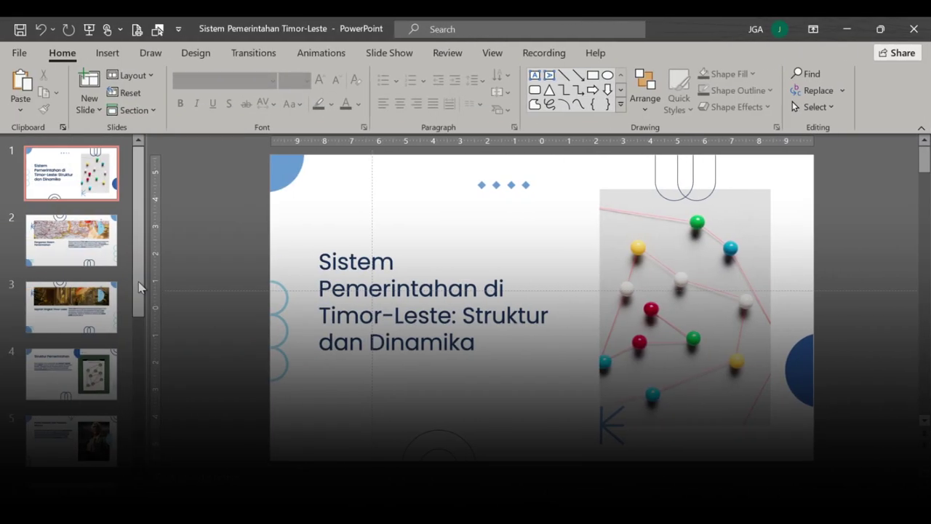
Step: Browse the deck's slide thumbnails from slide 4 down to the final Thanks! slide
key(Down)
key(Down)
click(83, 397)
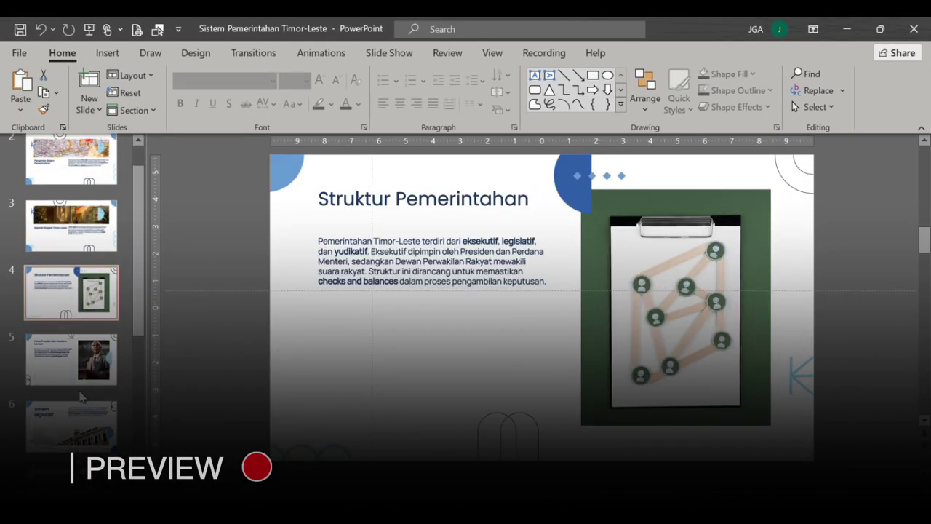
scroll(83, 397, down, 4)
scroll(82, 397, down, 4)
scroll(84, 422, down, 3)
click(85, 440)
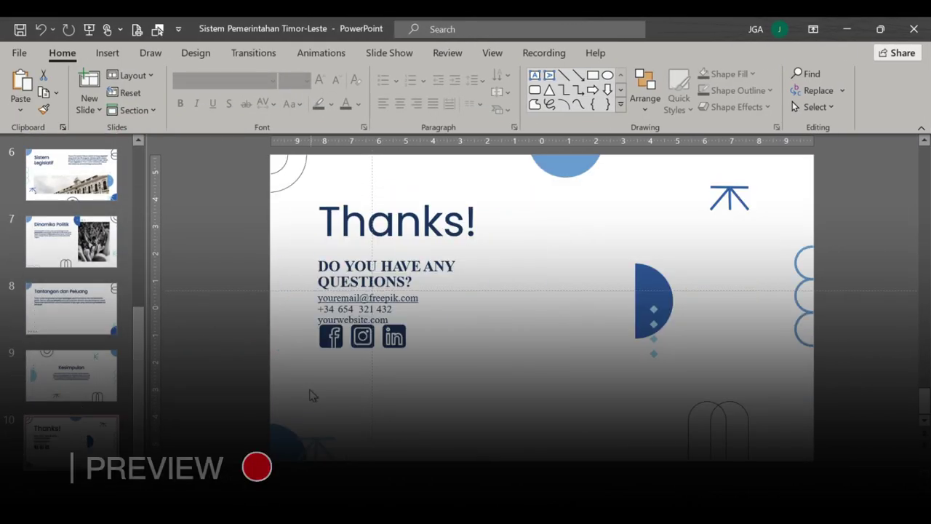
scroll(76, 195, up, 1)
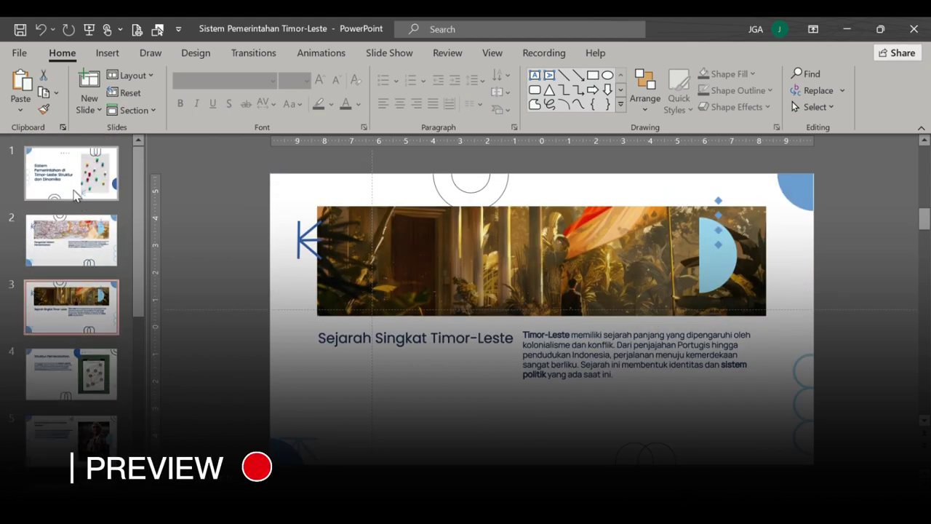
Step: Play the slideshow from the beginning through Struktur Pemerintahan, Peran Presiden dan Perdana Menteri and Dinamika Politik
click(89, 29)
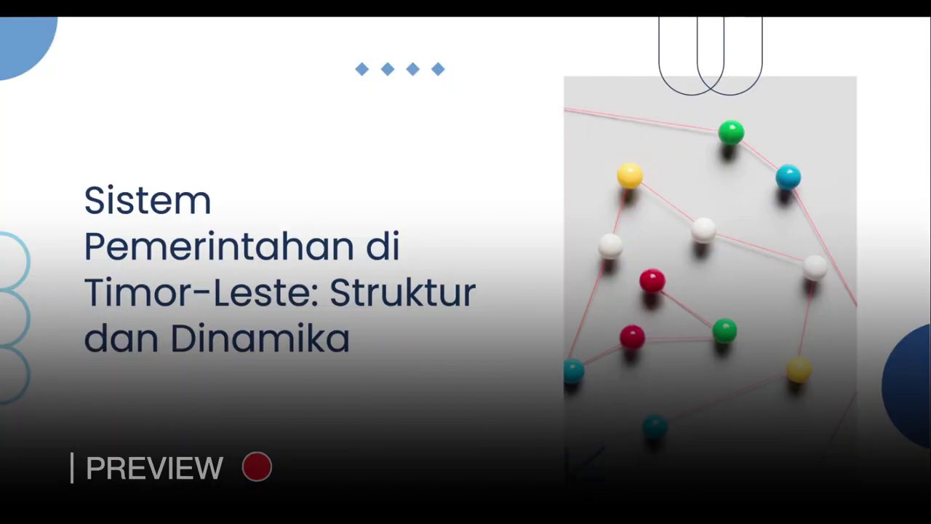
click(224, 230)
click(224, 230)
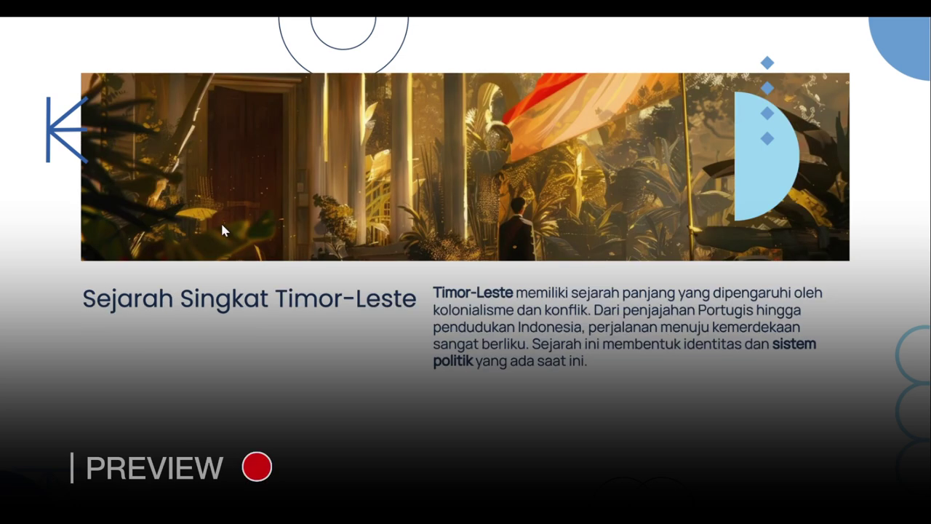
click(225, 230)
key(Right)
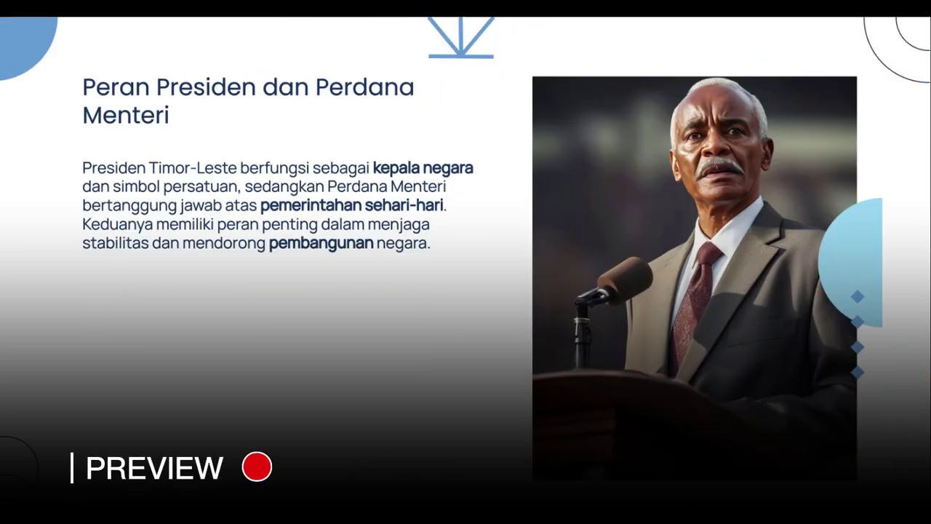
key(Right)
key(Right)
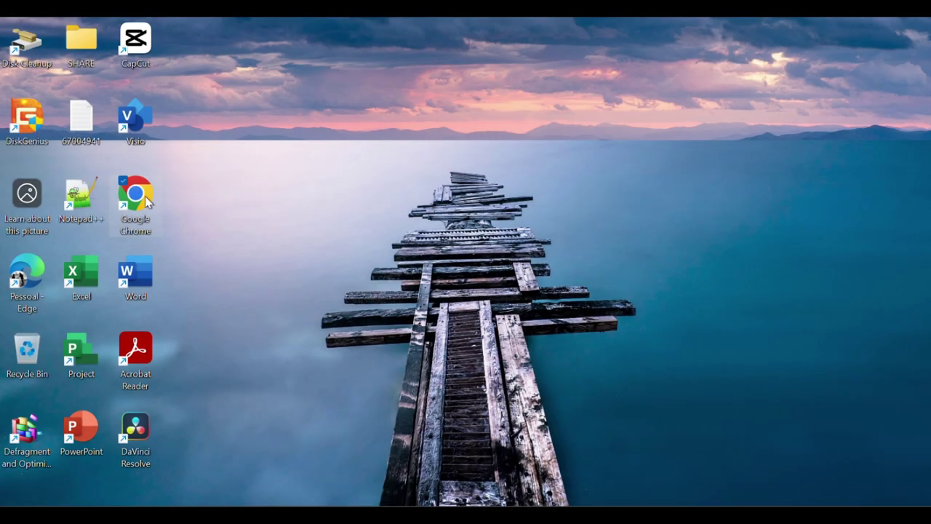
Step: Open Google Chrome from its desktop shortcut's right-click menu
right_click(147, 201)
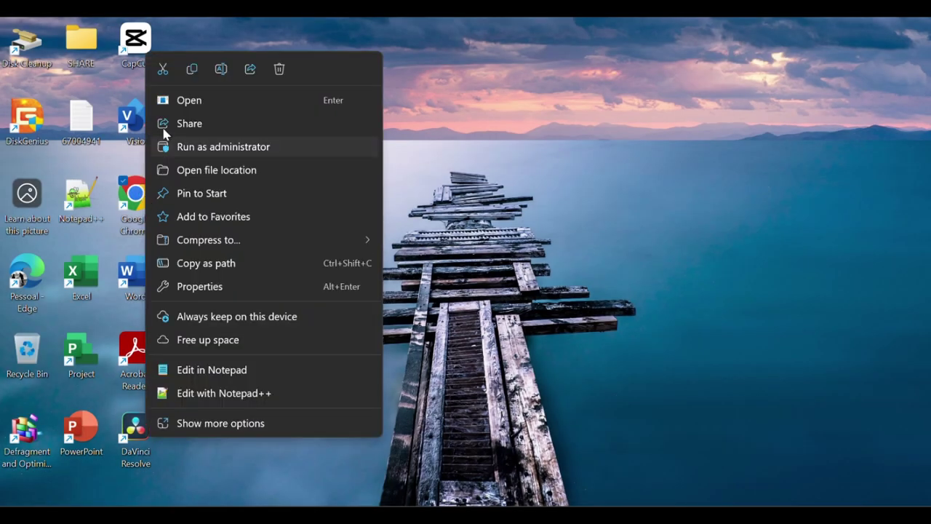
click(185, 100)
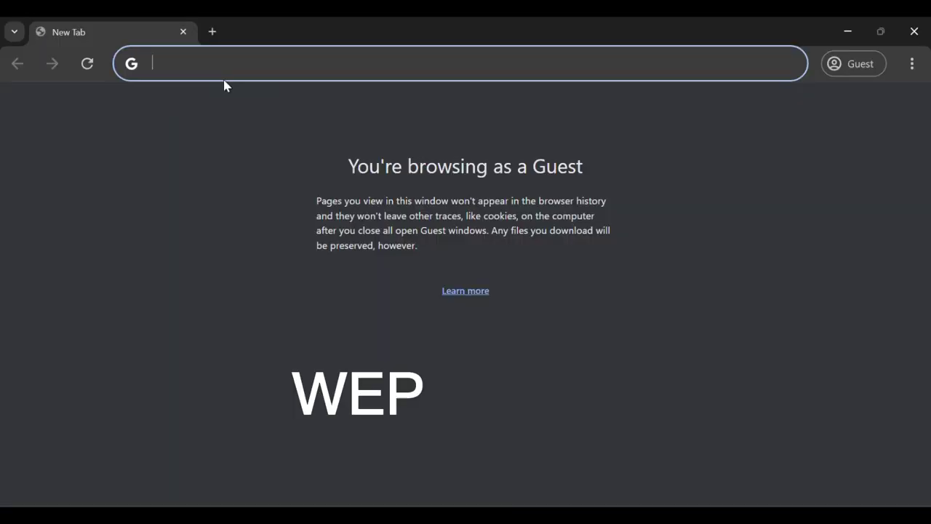
Step: Go to wepik.com from the address bar
text(we)
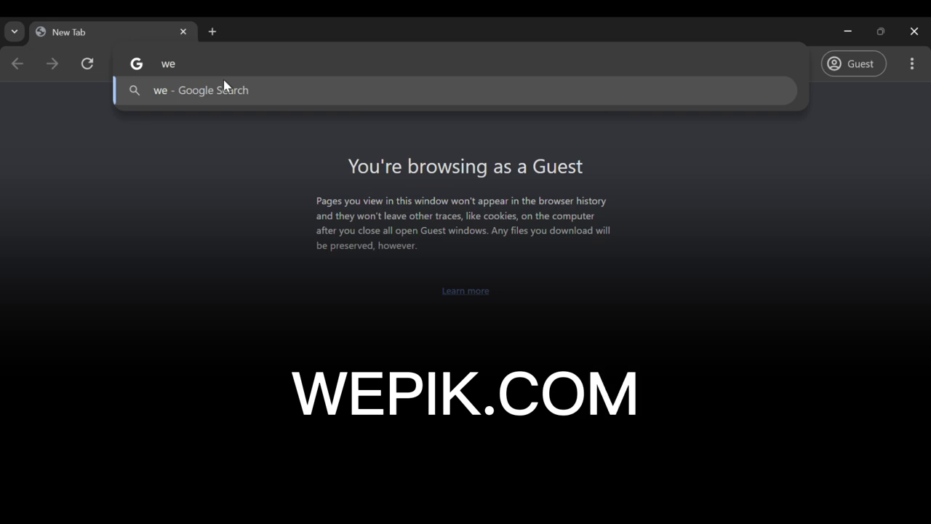
text(pik)
text(.com)
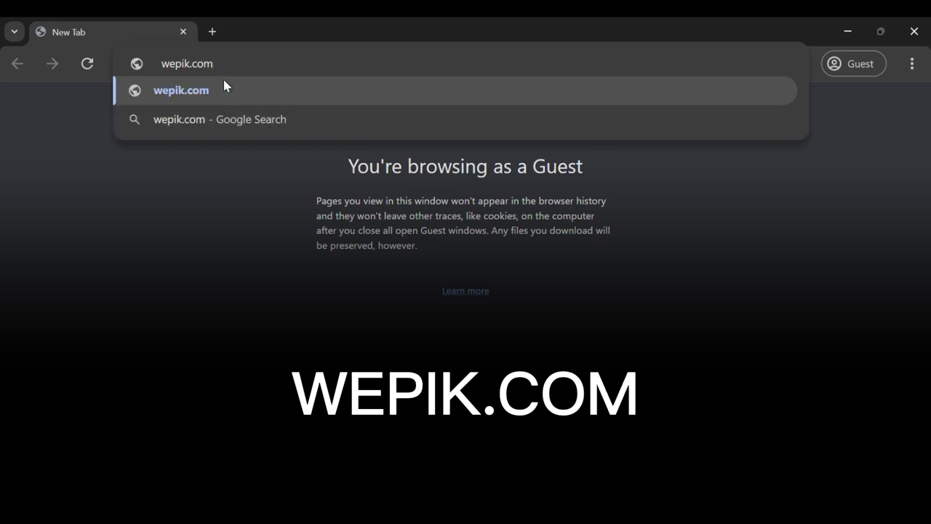
key(Return)
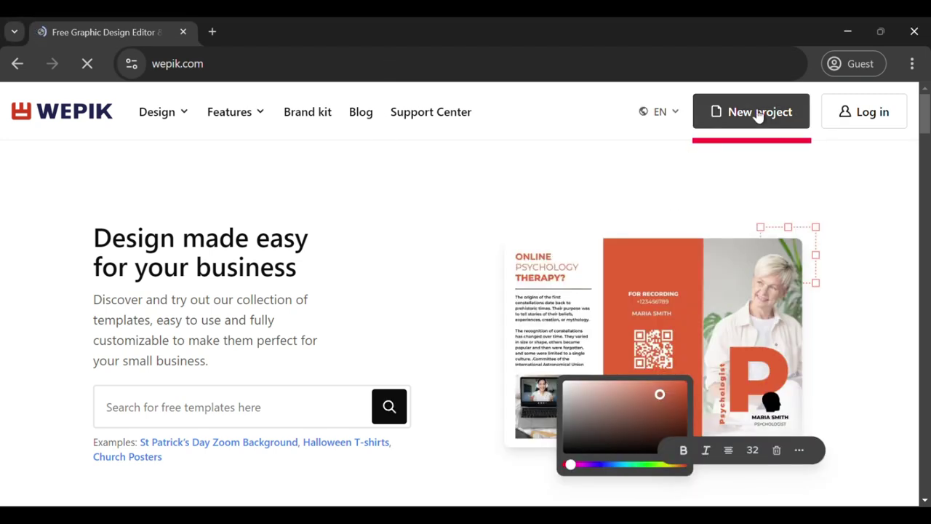
Step: Start a New project and browse the size presets for General presentation 16:9
click(759, 115)
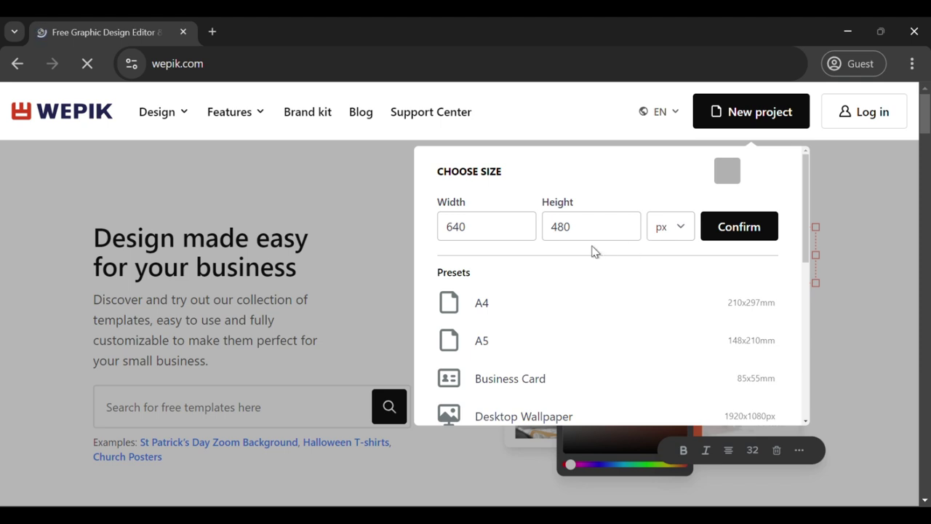
scroll(541, 248, down, 1)
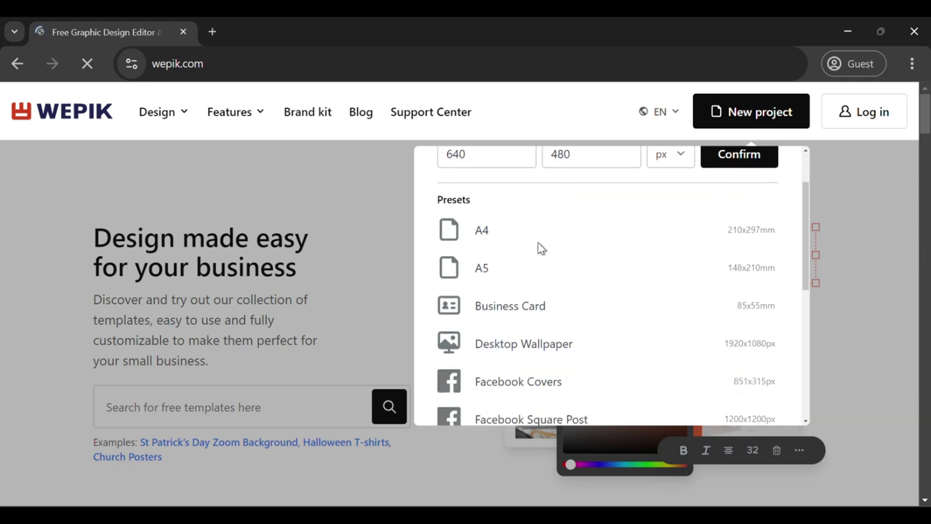
scroll(541, 248, down, 1)
scroll(540, 248, down, 2)
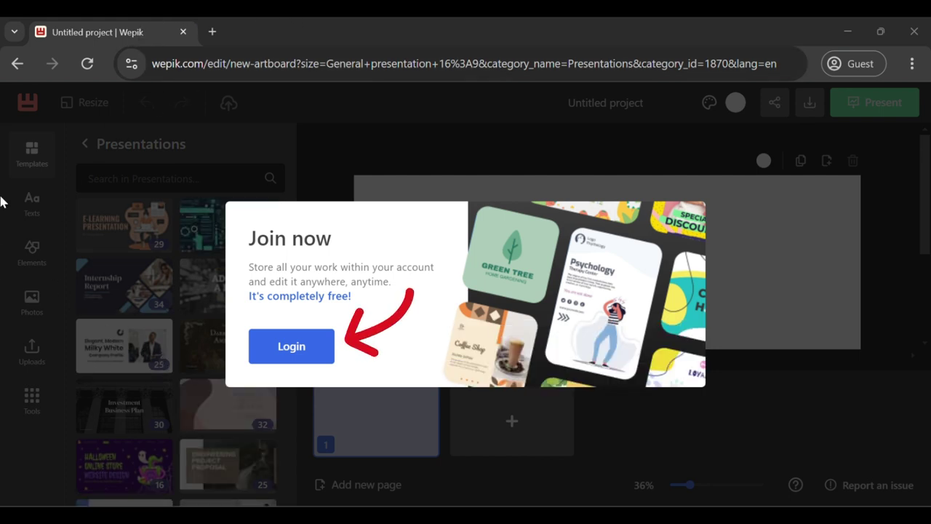
Step: Log in via Continue with Google, entering the account email and password
click(309, 353)
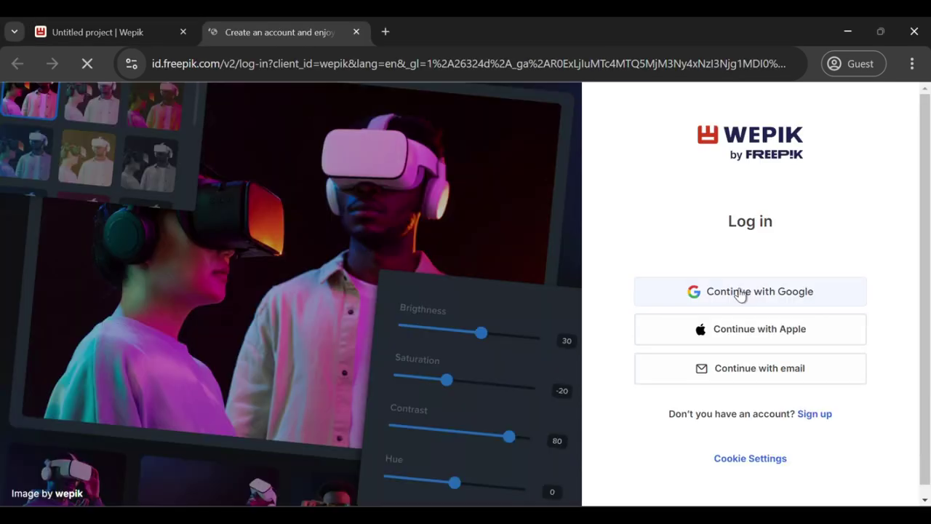
click(740, 292)
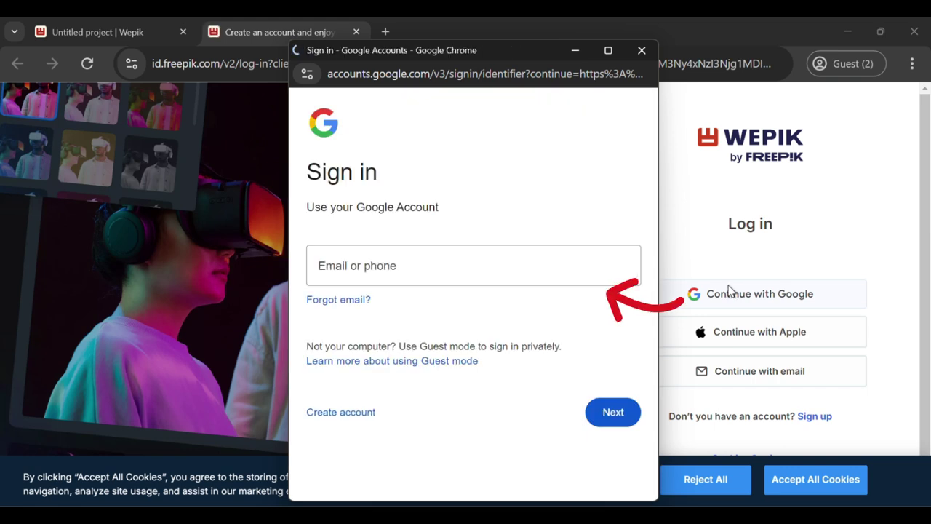
click(452, 266)
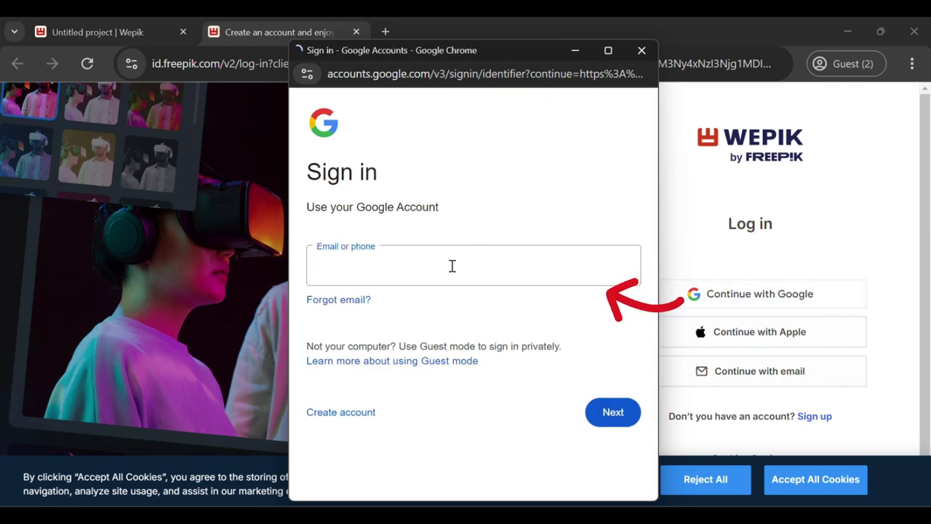
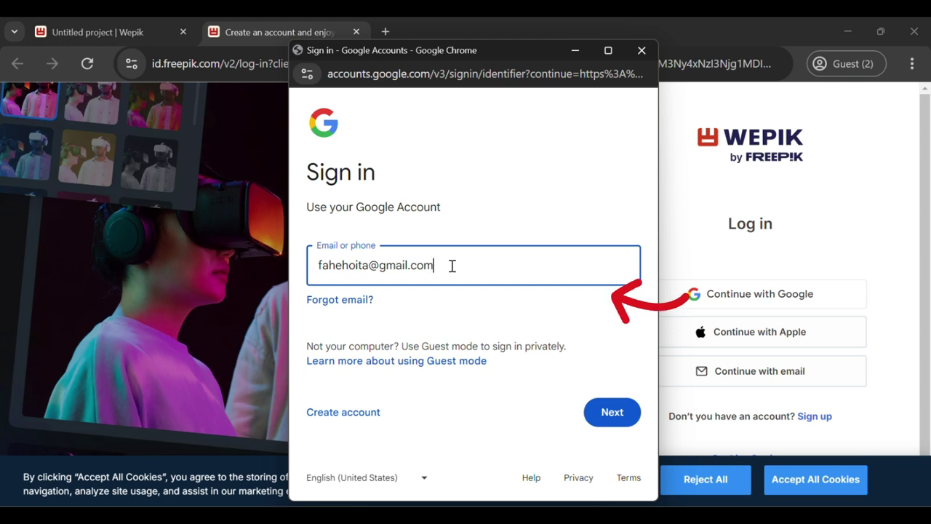
click(613, 412)
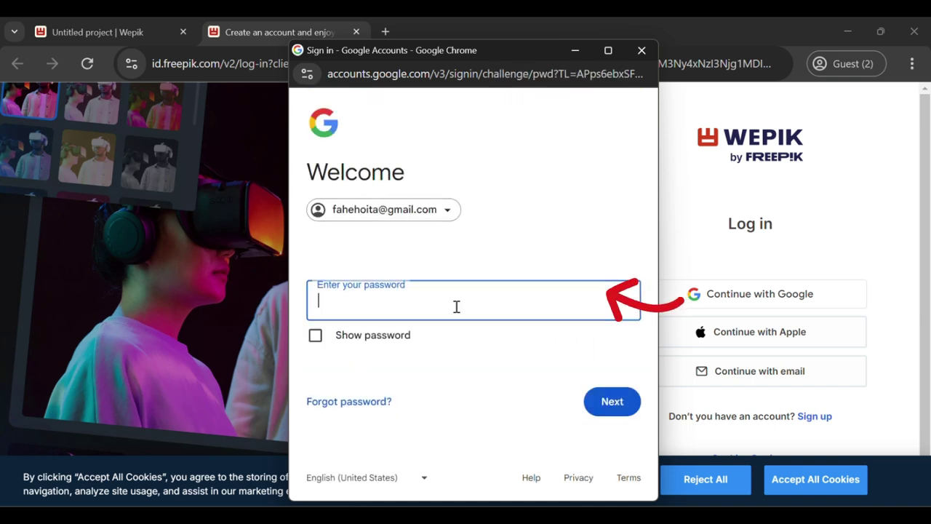
key(ctrl+v)
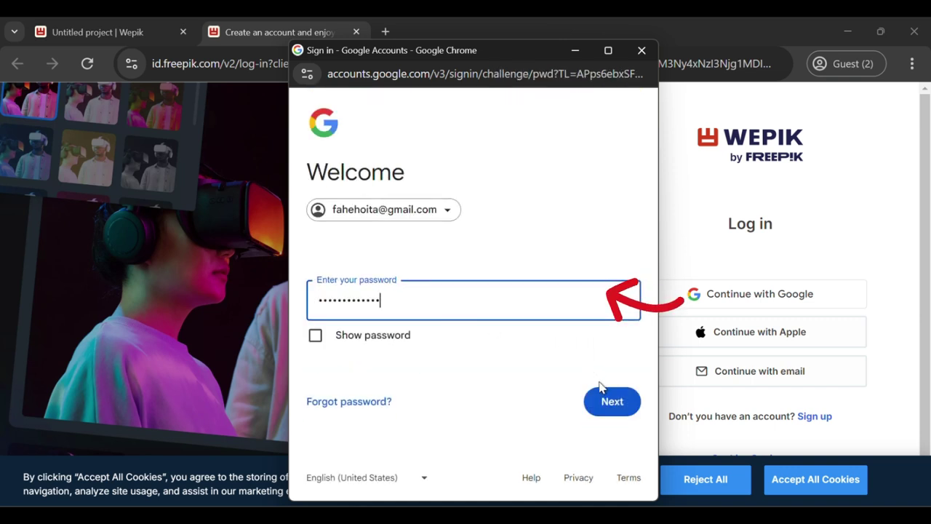
click(613, 402)
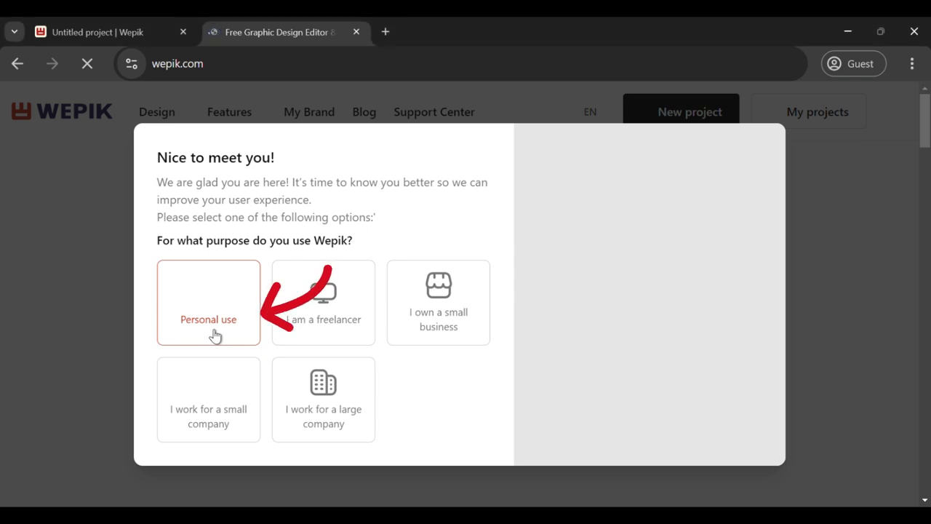
Step: Answer the survey with Personal use and open the AI Presentation generator from Tools
click(356, 32)
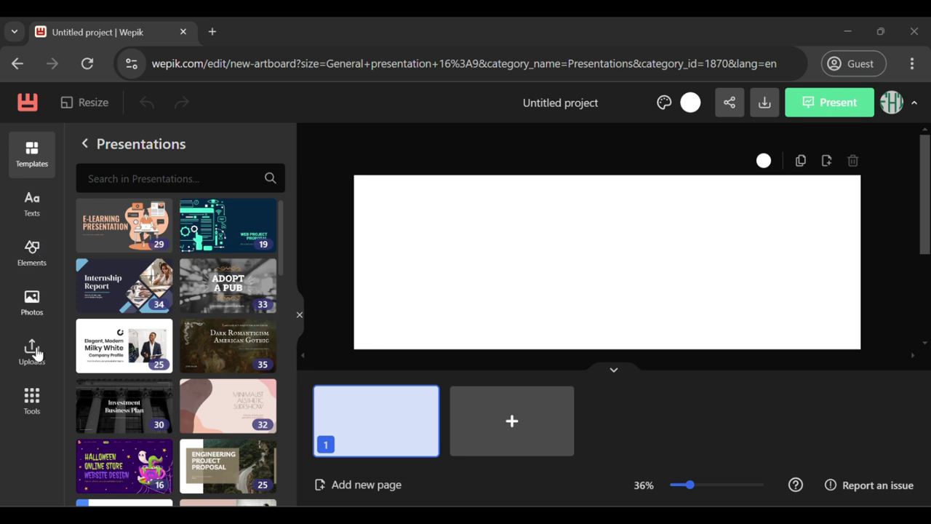
click(32, 401)
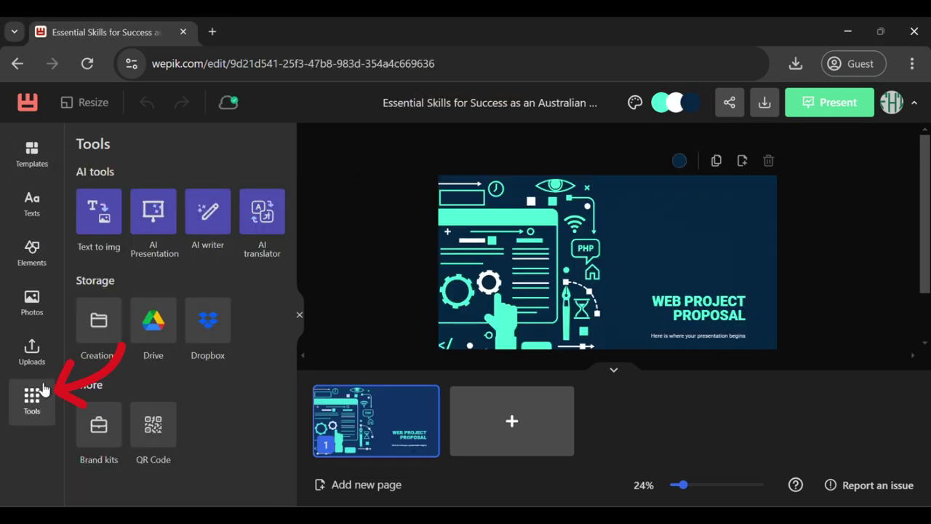
click(152, 213)
scroll(155, 258, down, 1)
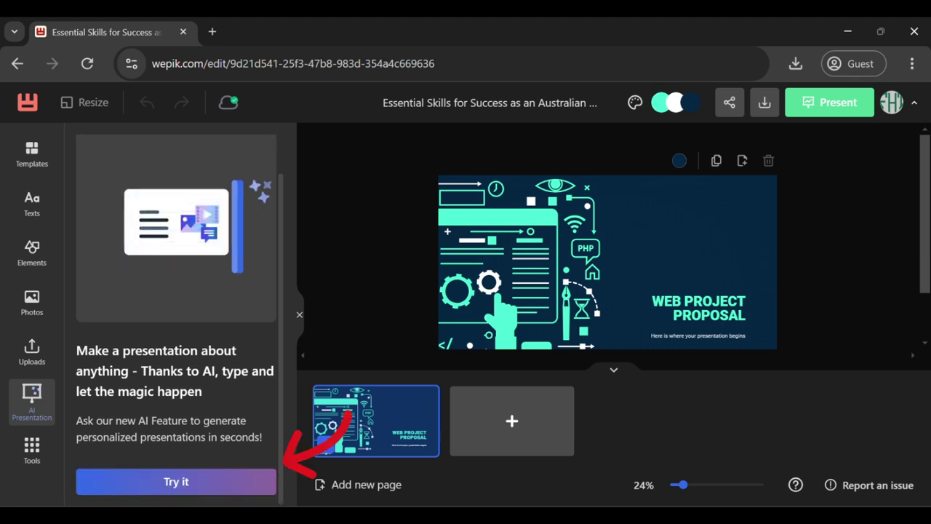
click(145, 480)
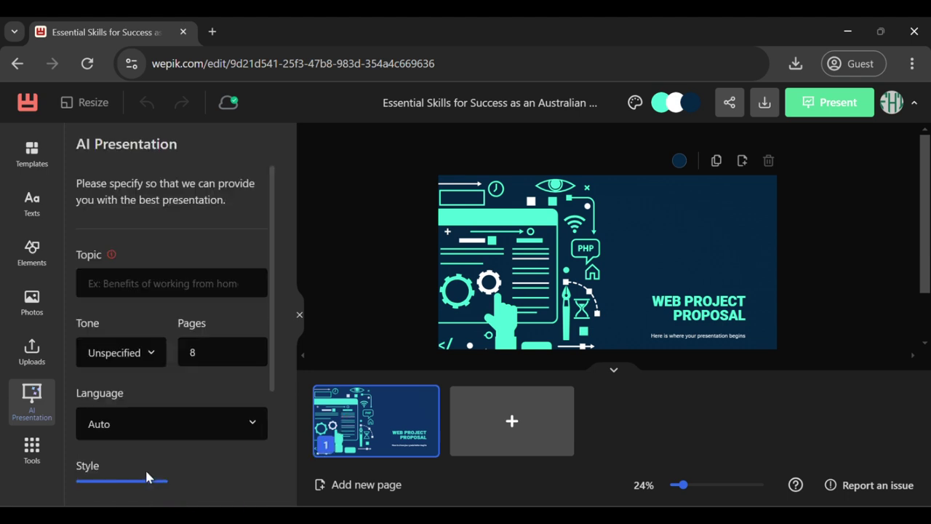
Step: Enter the topic 'Sistem Pemerintahan Timor-Leste' with Formal tone and 10 pages
click(149, 285)
text(Siste)
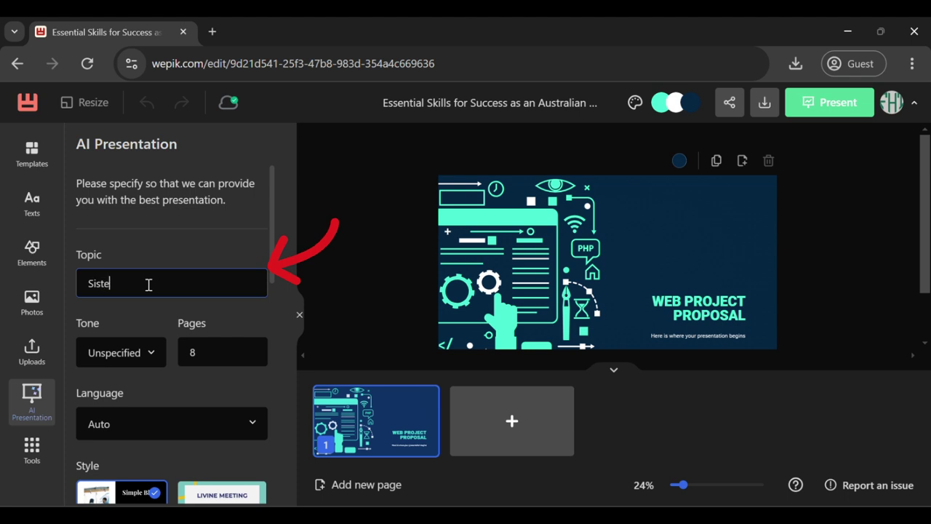
text(m Pe)
text(merintahan)
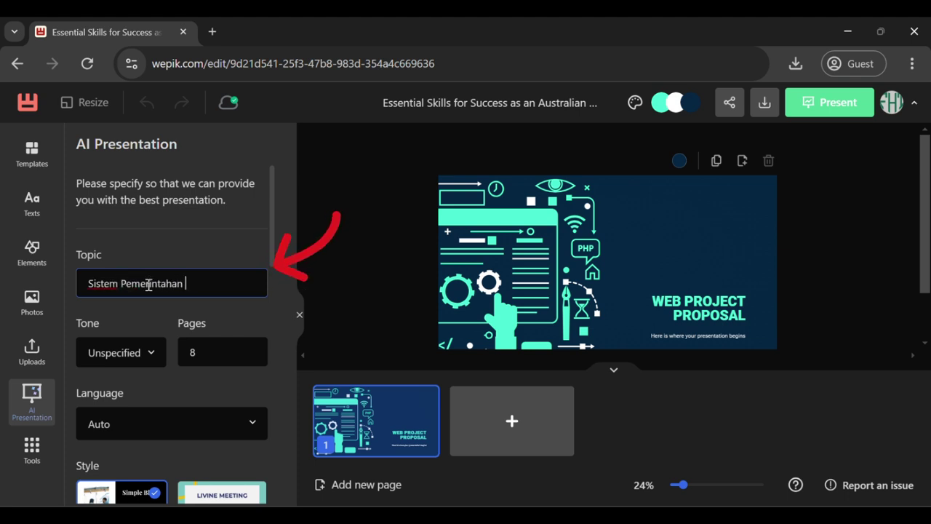
text( Timor-)
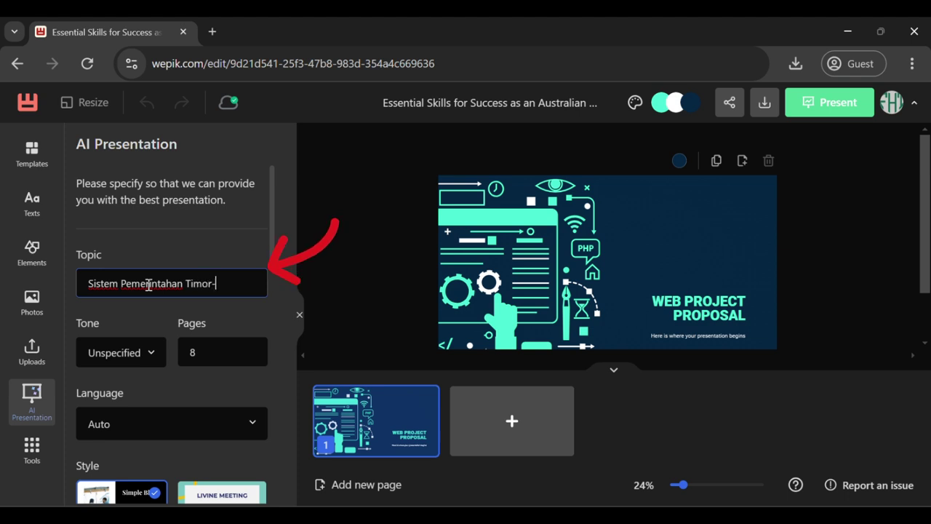
text(Leste)
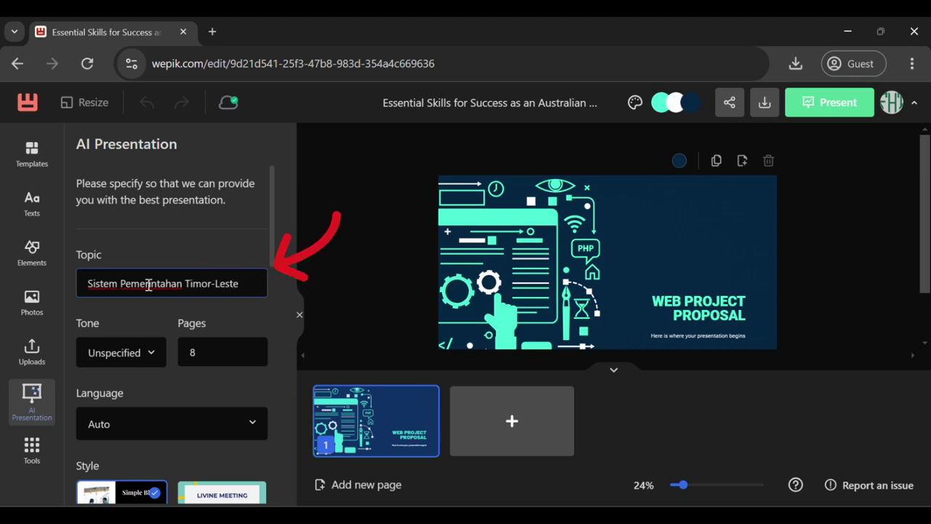
click(150, 352)
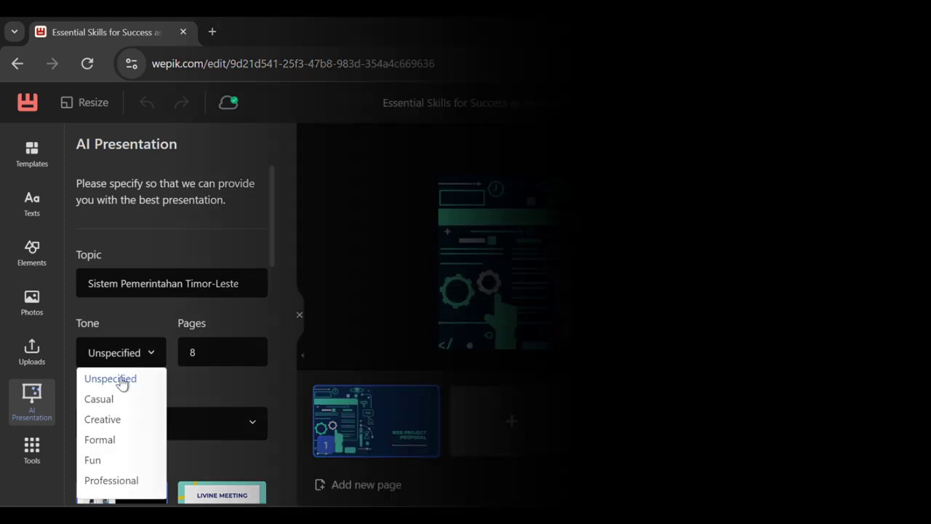
click(104, 440)
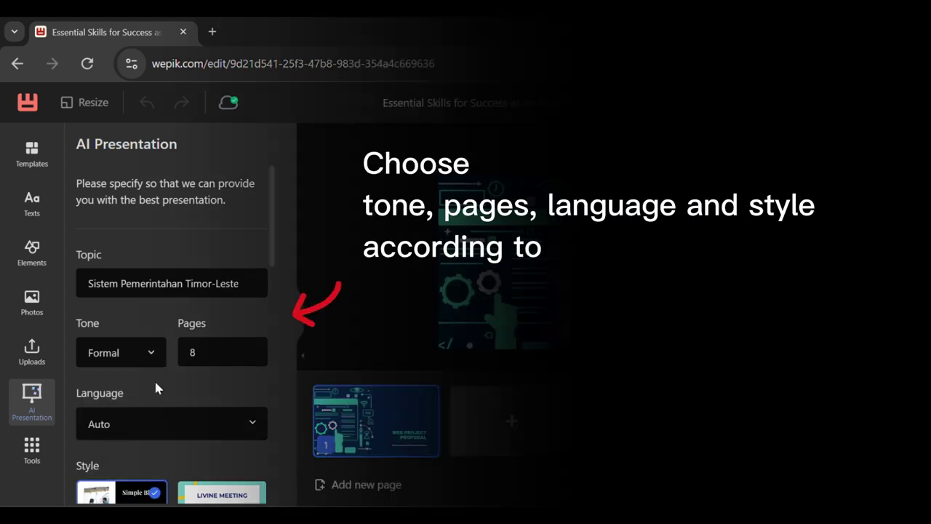
click(196, 353)
key(BackSpace)
text(1)
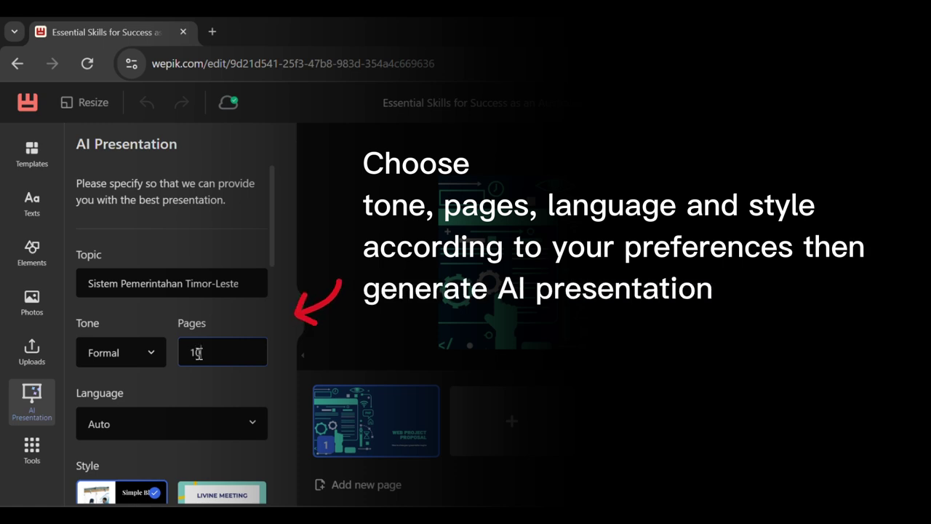
text(0)
click(170, 399)
Step: Choose the About Yourself style and request the AI presentation generation
scroll(139, 378, down, 2)
scroll(130, 329, down, 1)
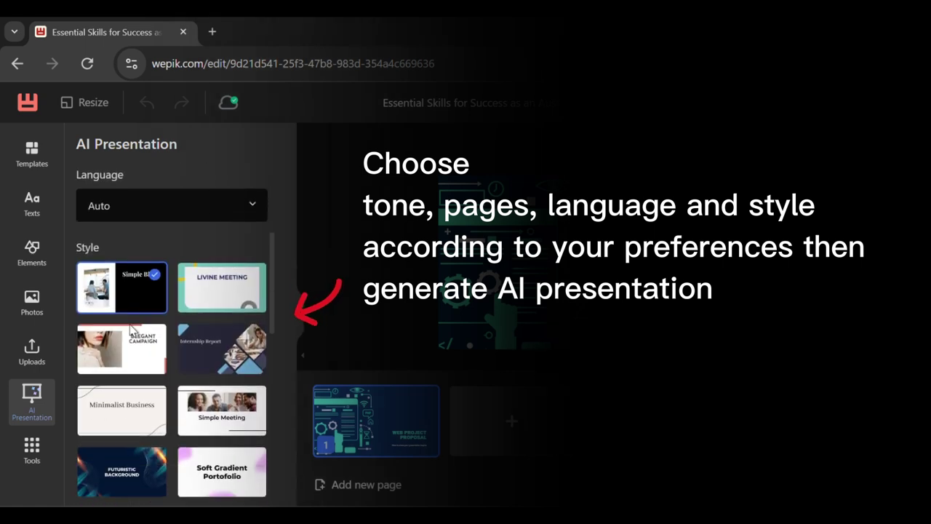
scroll(130, 328, down, 1)
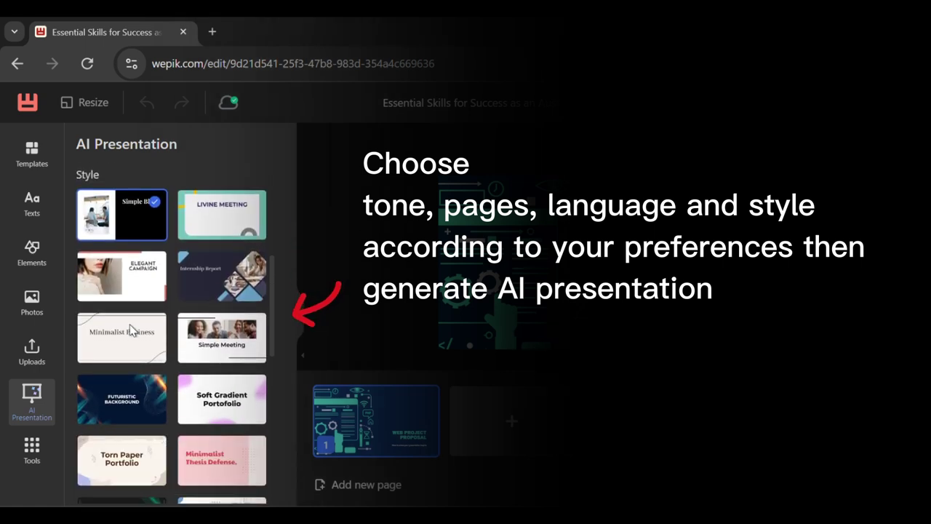
scroll(131, 329, down, 1)
scroll(132, 328, down, 1)
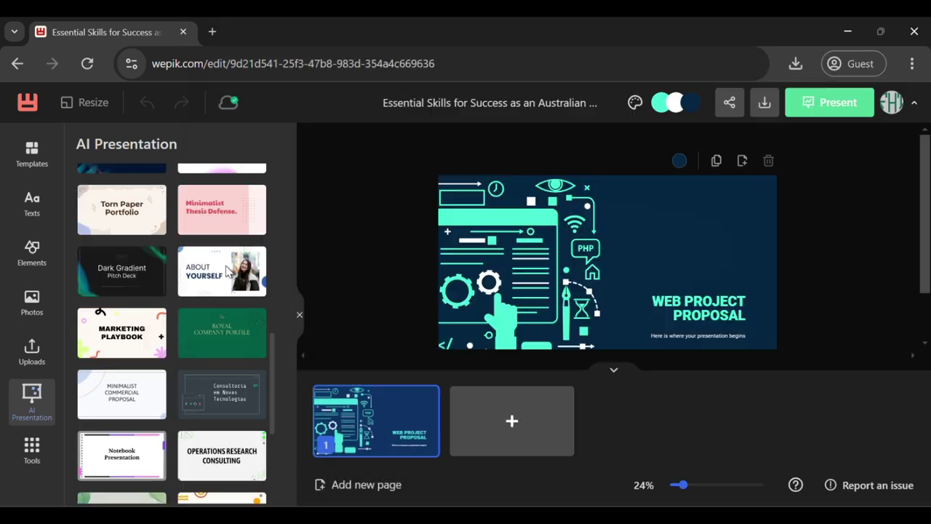
click(219, 272)
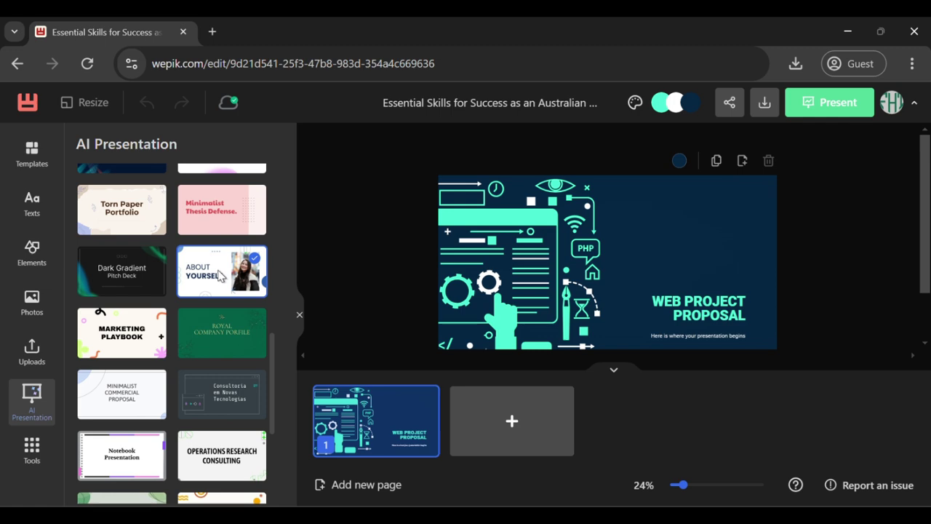
scroll(218, 275, down, 3)
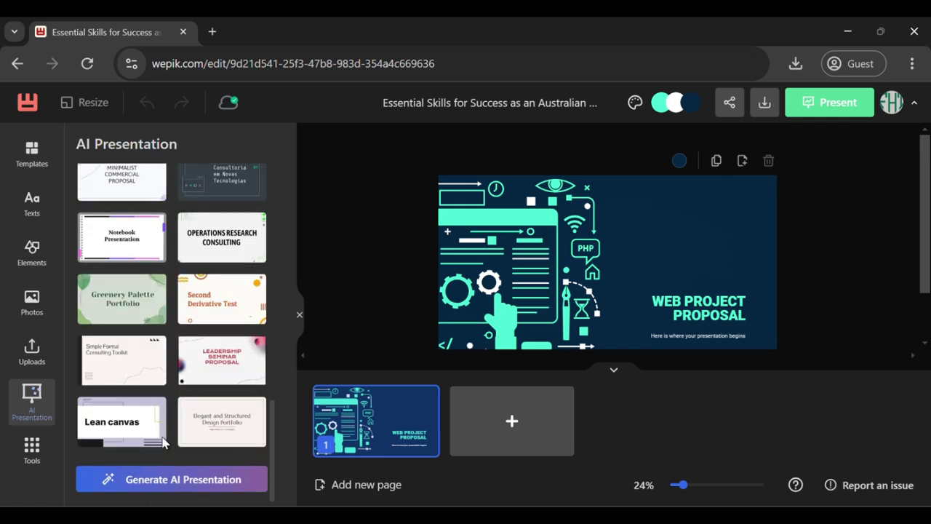
click(183, 488)
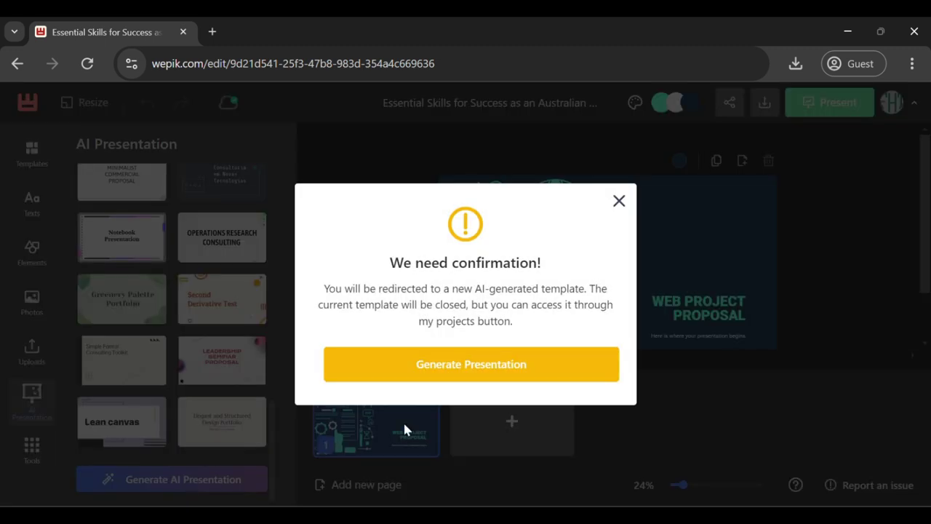
Step: Confirm Generate Presentation and let the 10-page deck load
click(469, 371)
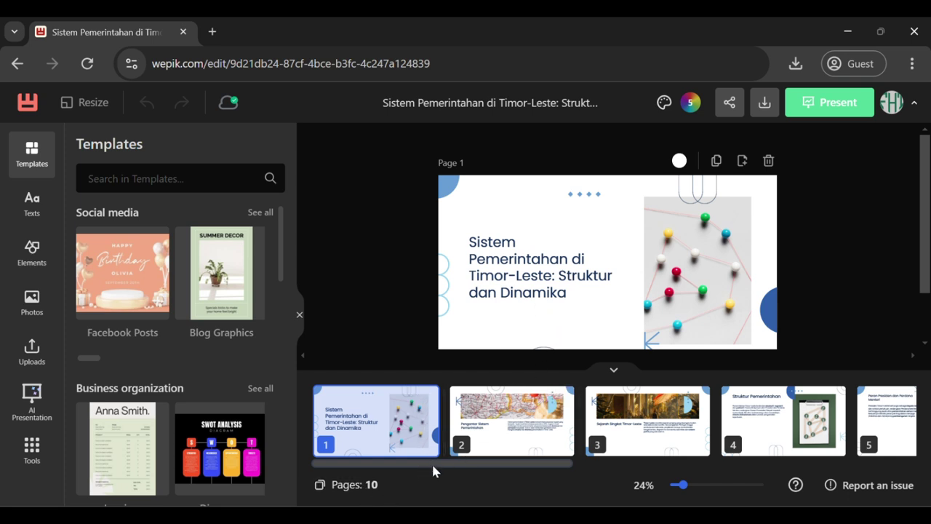
mouse_move(432, 463)
mouse_down()
mouse_move(584, 470)
mouse_move(791, 499)
mouse_up()
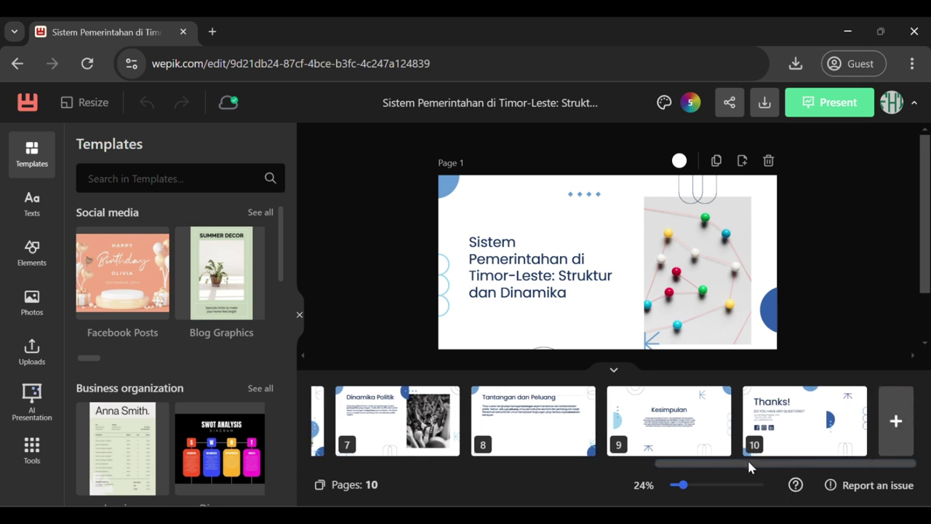
mouse_move(748, 463)
mouse_down()
mouse_move(590, 491)
mouse_move(379, 485)
mouse_up()
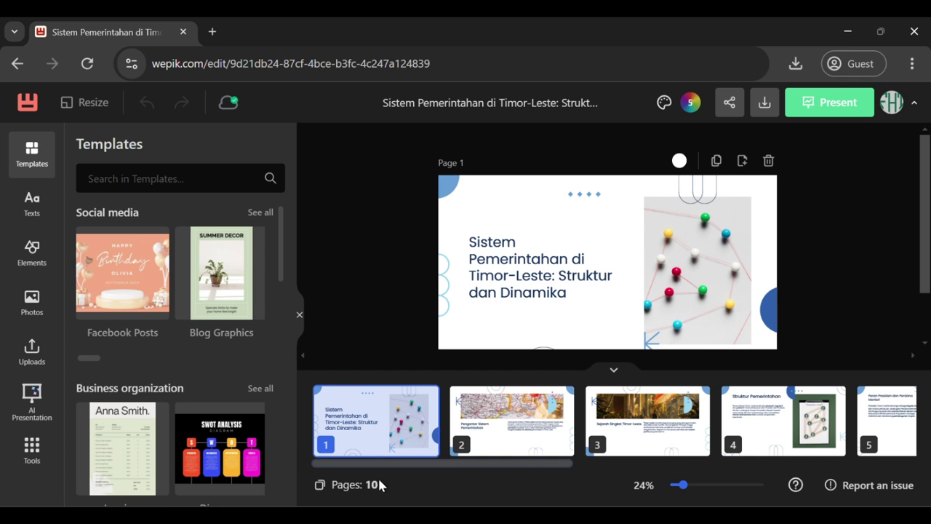
Step: Download all pages as a PDF named 'Sistem Pemerintahan di Timor-Leste PRESENTATION' into Downloads
click(766, 107)
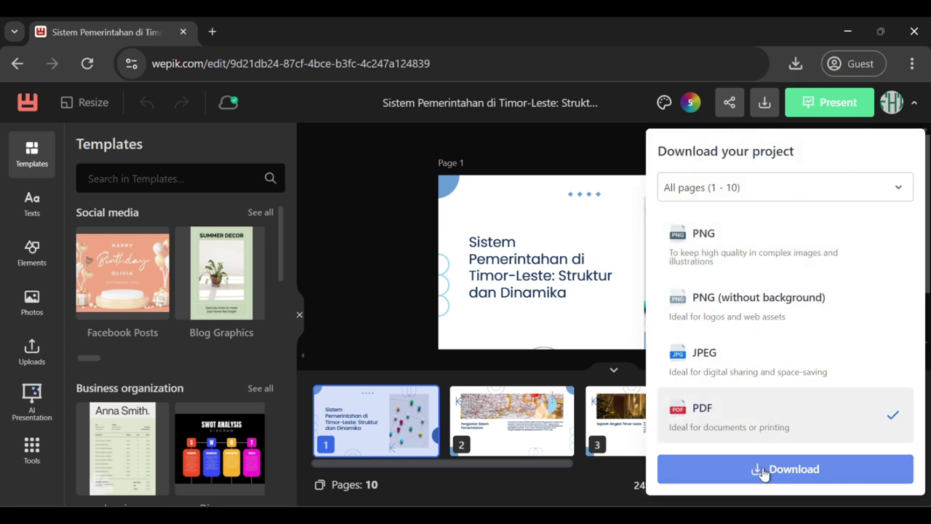
click(762, 472)
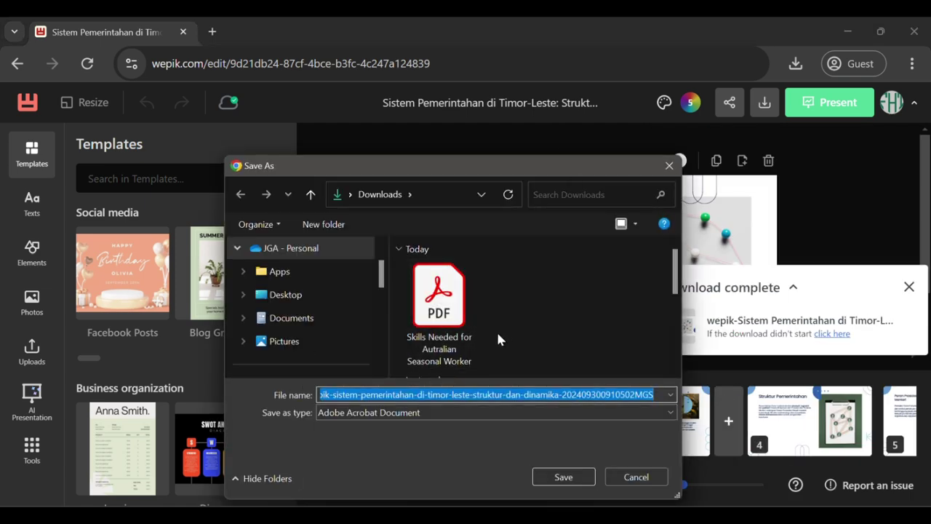
text(Siste)
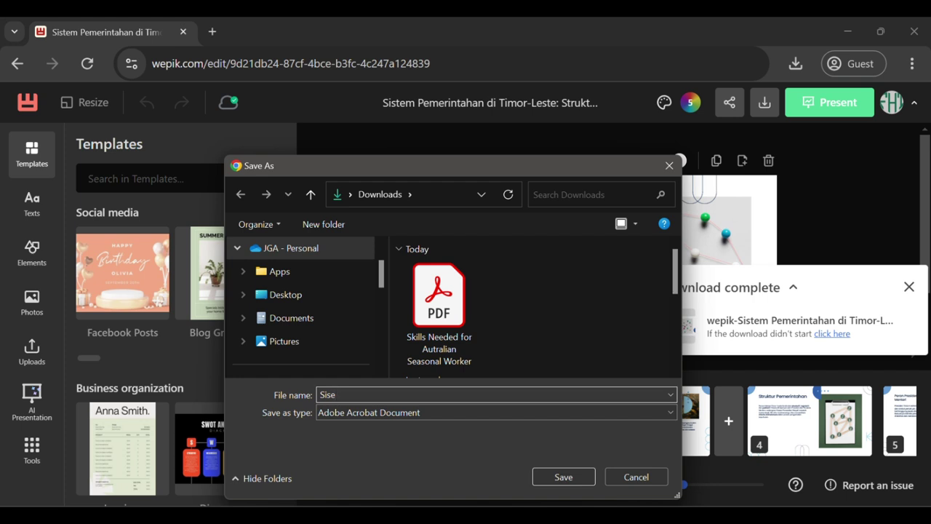
text(m Pemerint)
text(ahan di T)
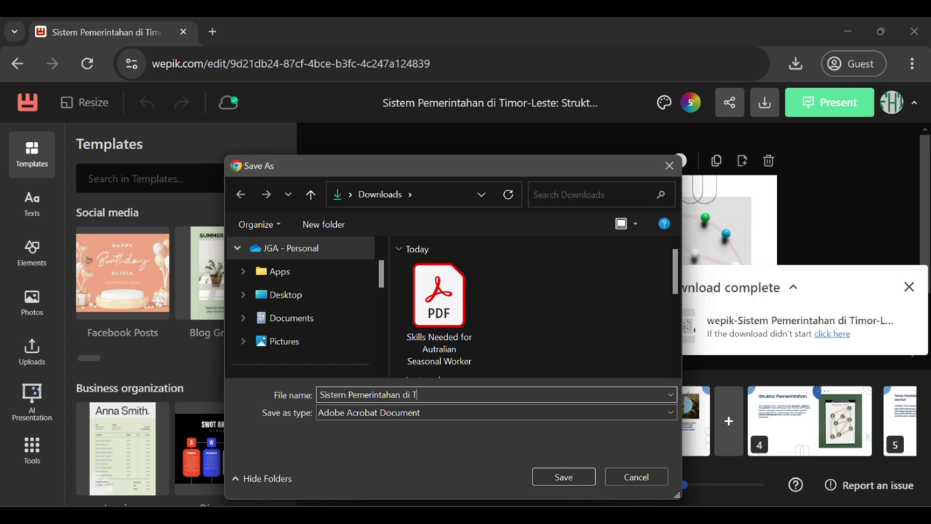
text(imor-Le)
text(ste )
text(PRE)
text(SNETATION)
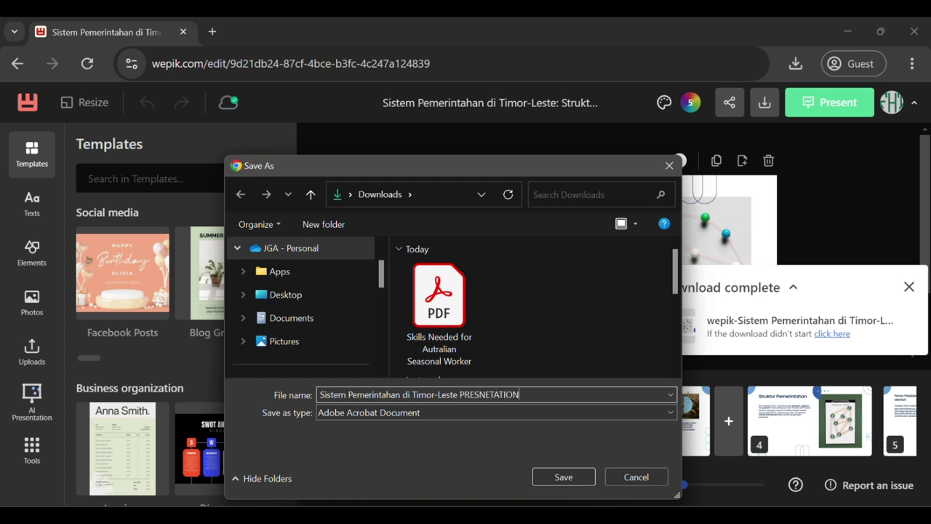
click(478, 394)
key(Delete)
key(Delete)
text(EN)
click(562, 477)
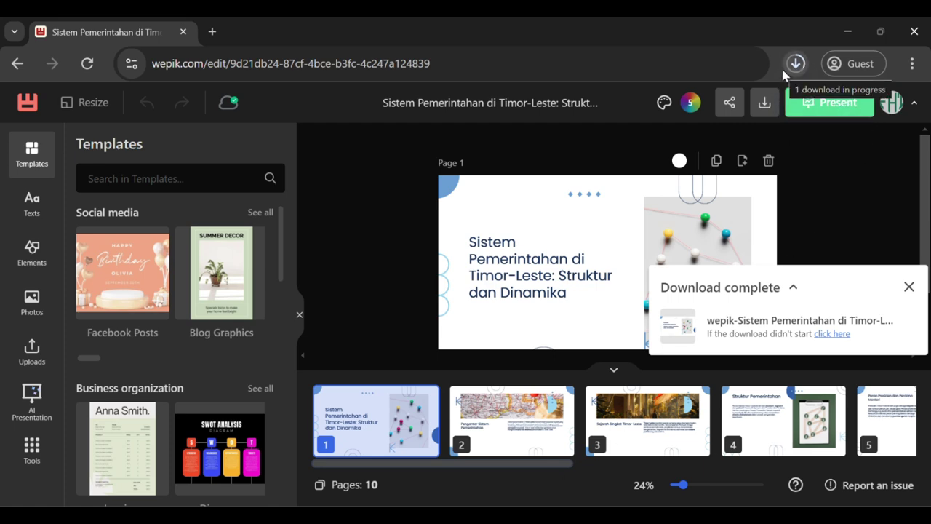
Step: Open the downloaded Sistem Pemerintahan Timor-Leste PDF from Downloads in File Explorer
key(super)
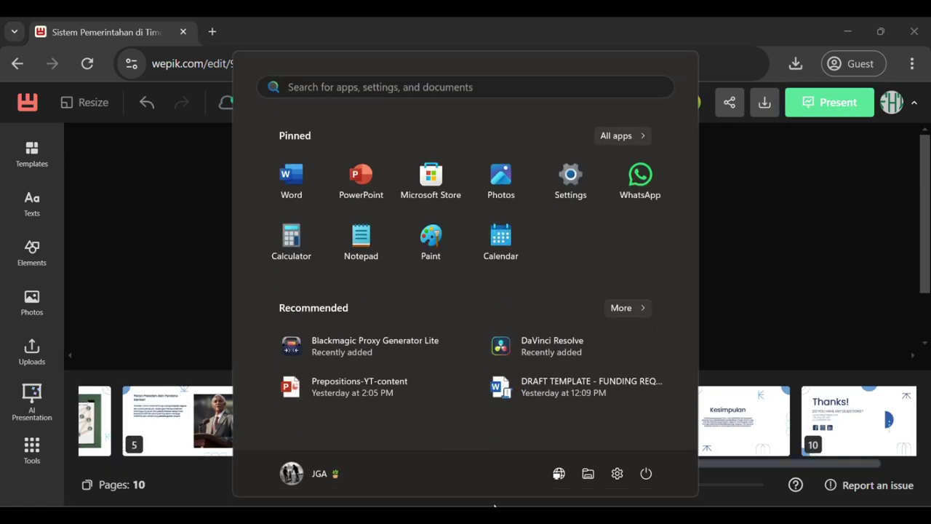
click(589, 473)
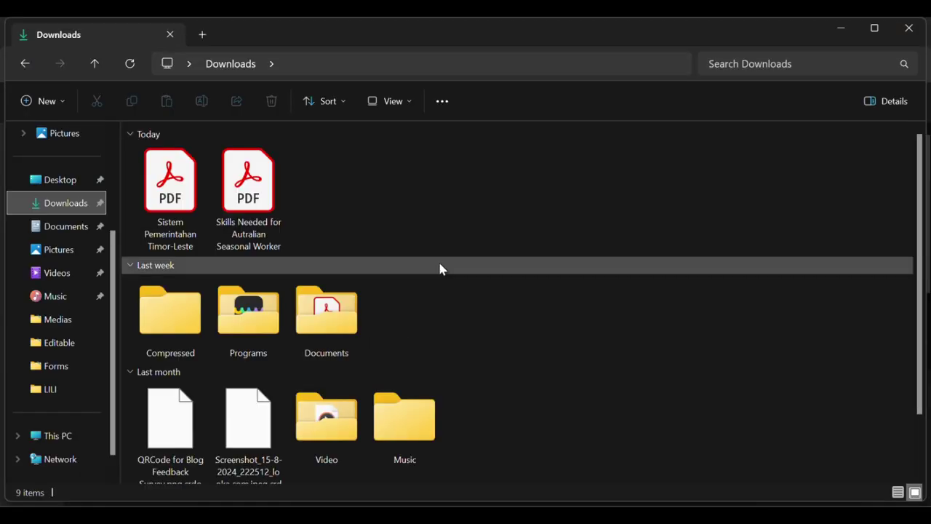
click(197, 225)
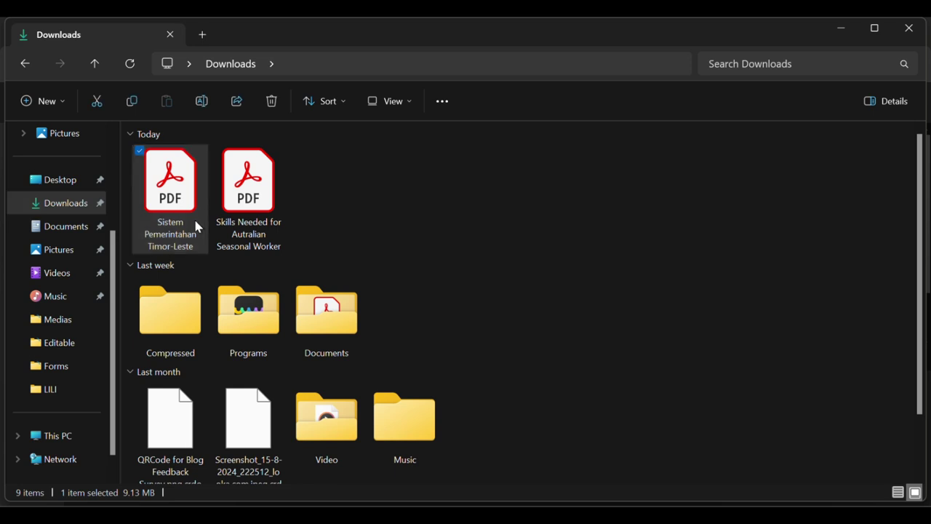
right_click(194, 223)
click(221, 214)
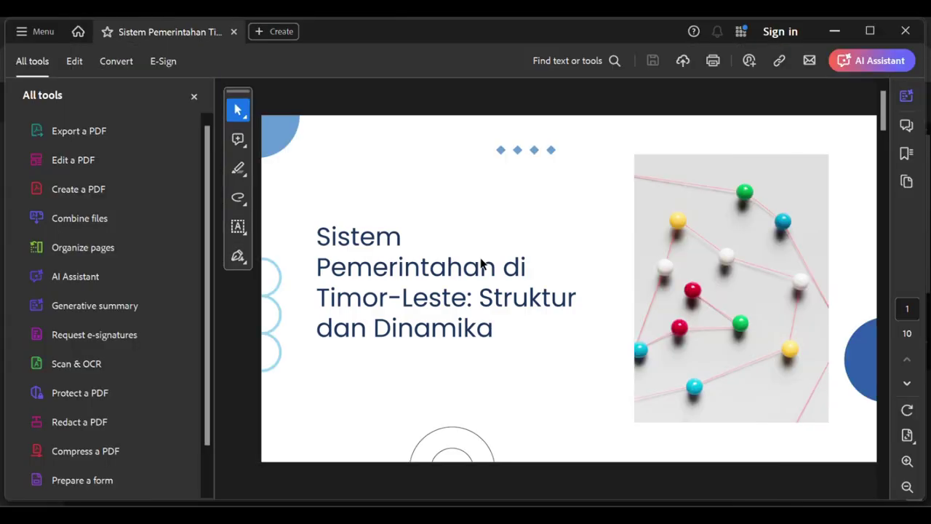
Step: Scroll the Sistem Pemerintahan PDF down to the page-10 Thanks! slide, then close Acrobat
scroll(482, 303, down, 5)
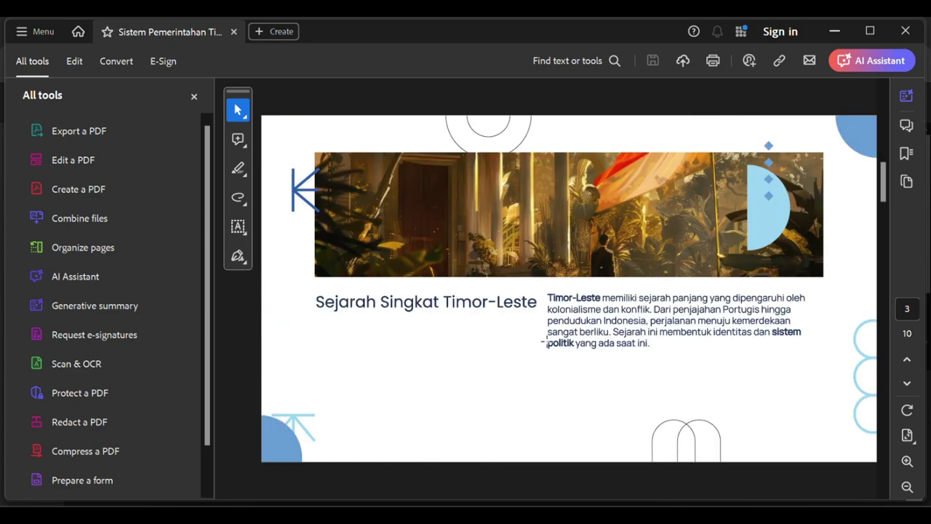
scroll(675, 346, down, 3)
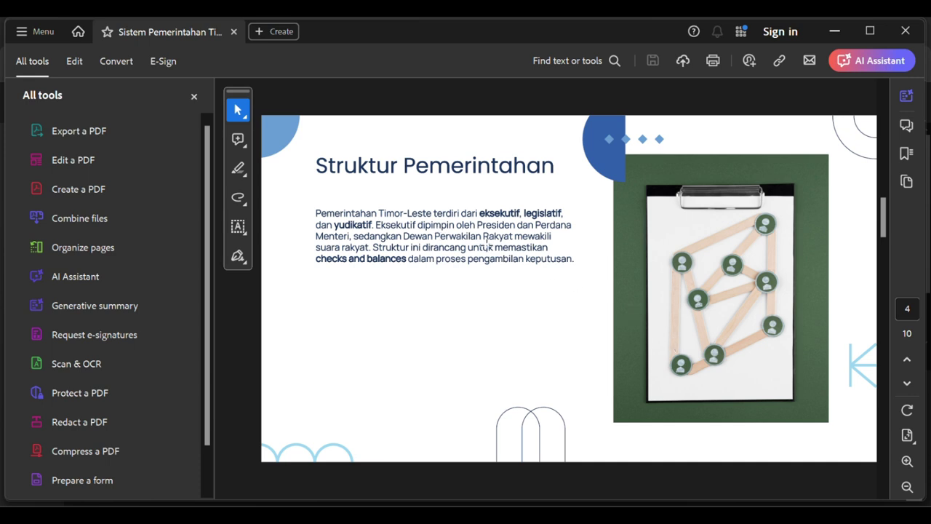
scroll(512, 296, down, 3)
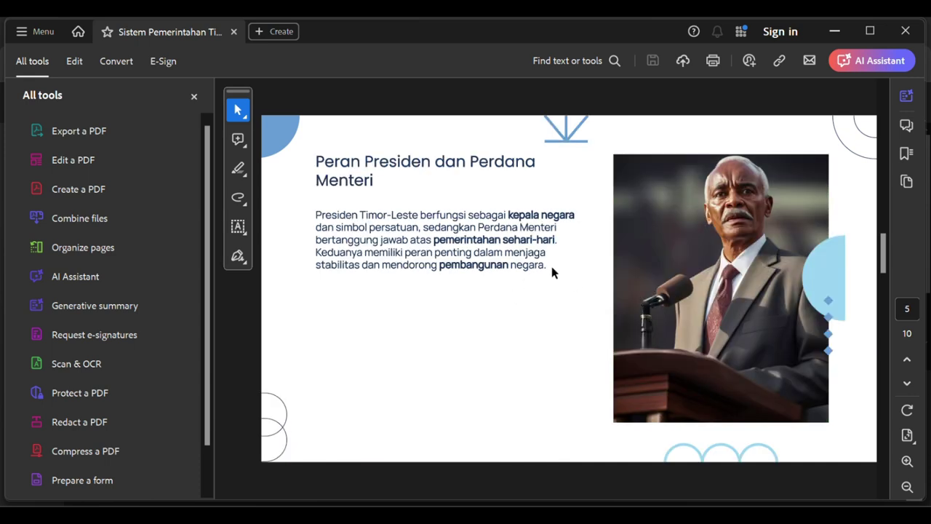
scroll(534, 325, down, 3)
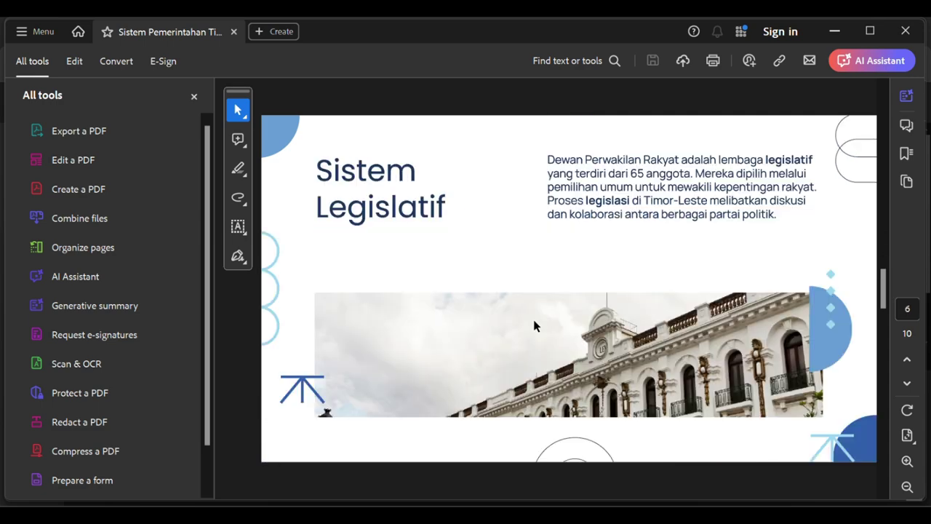
scroll(470, 306, down, 3)
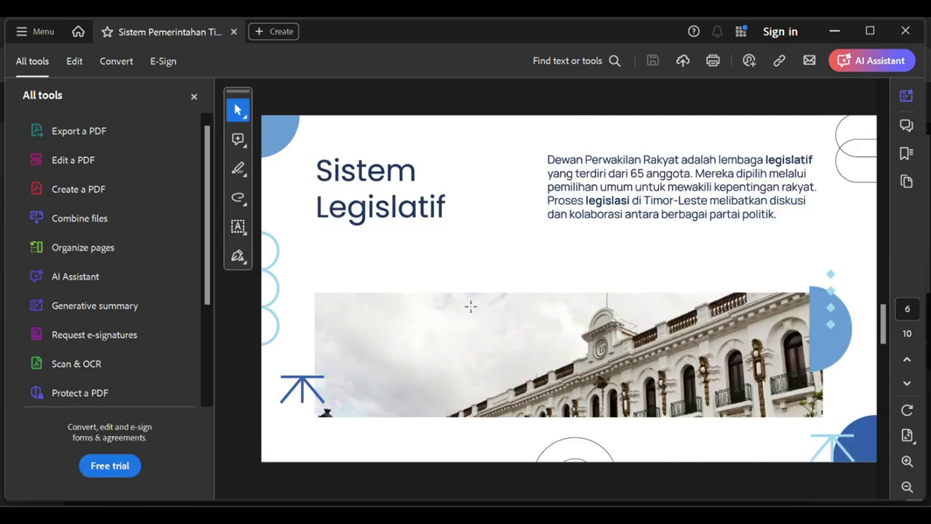
scroll(492, 302, down, 3)
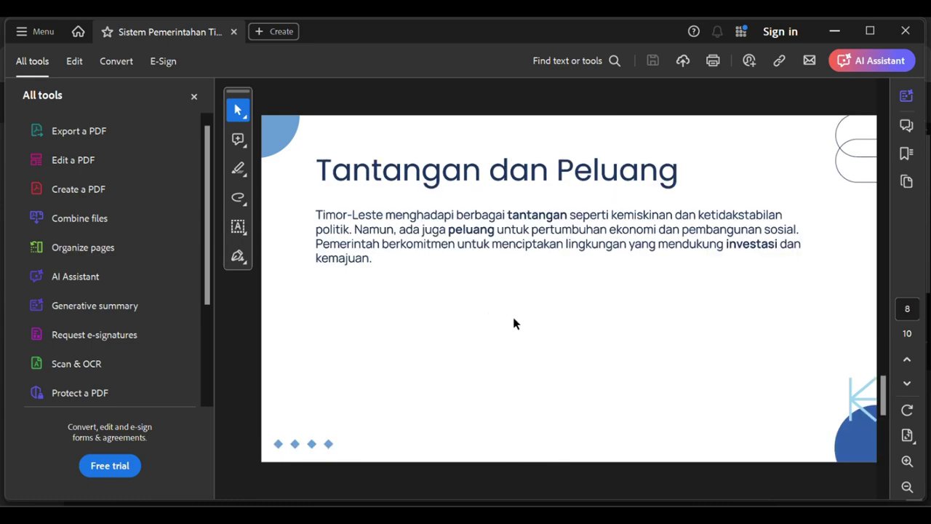
scroll(512, 314, down, 3)
scroll(524, 311, down, 3)
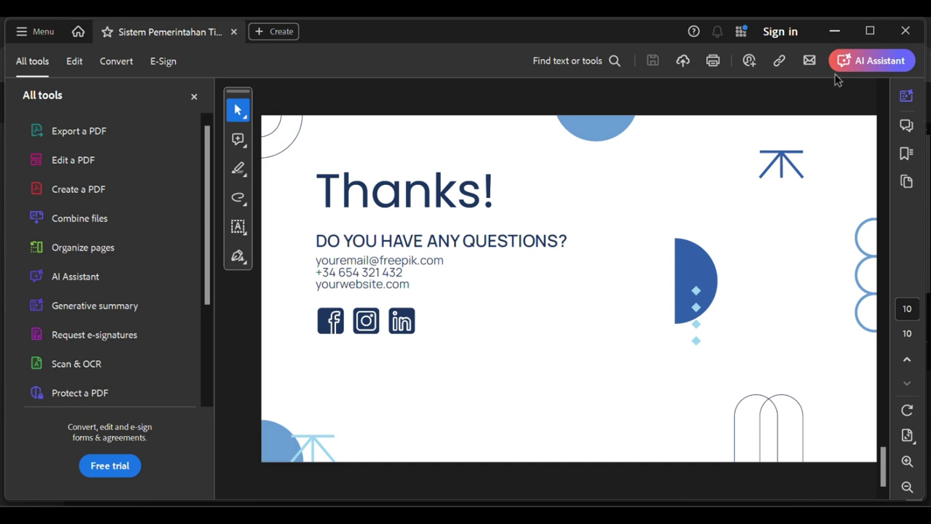
click(908, 38)
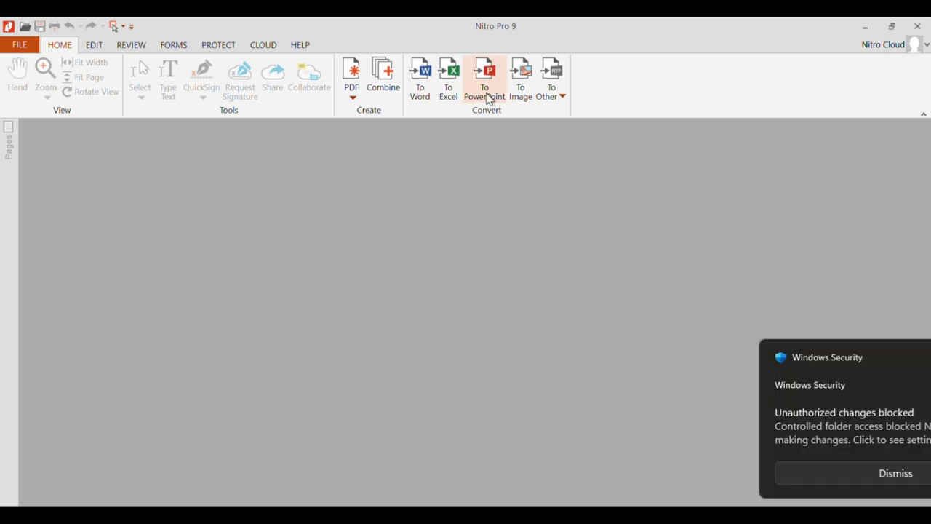
Step: Convert the Sistem Pemerintahan Timor-Leste PDF from Downloads with Nitro's To PowerPoint tool
click(487, 98)
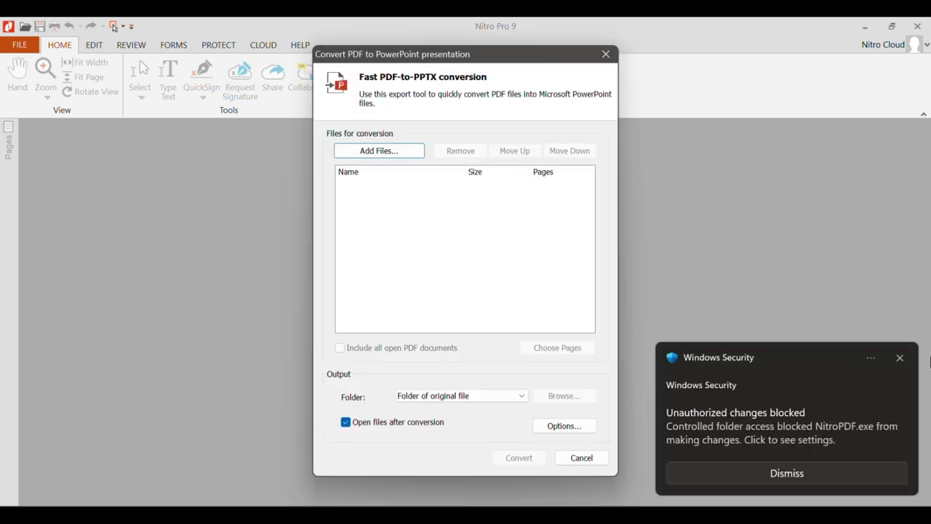
click(900, 357)
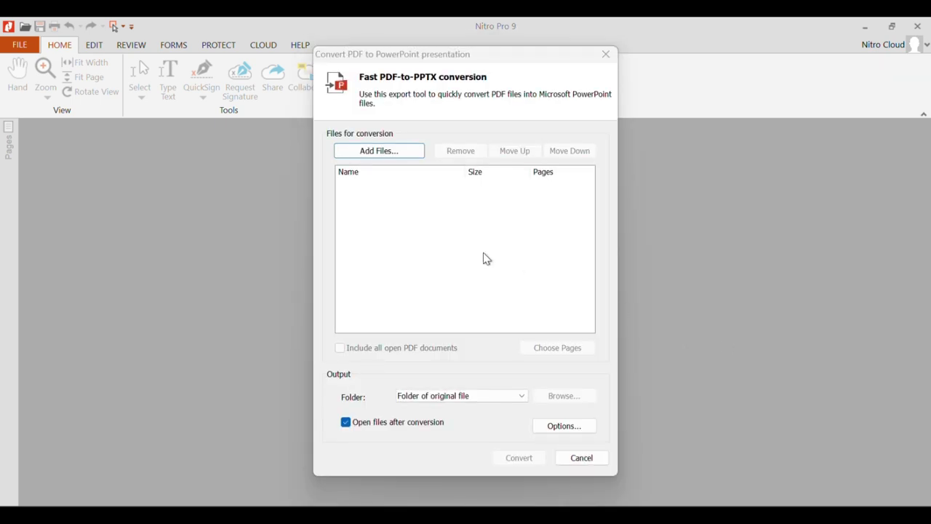
click(390, 150)
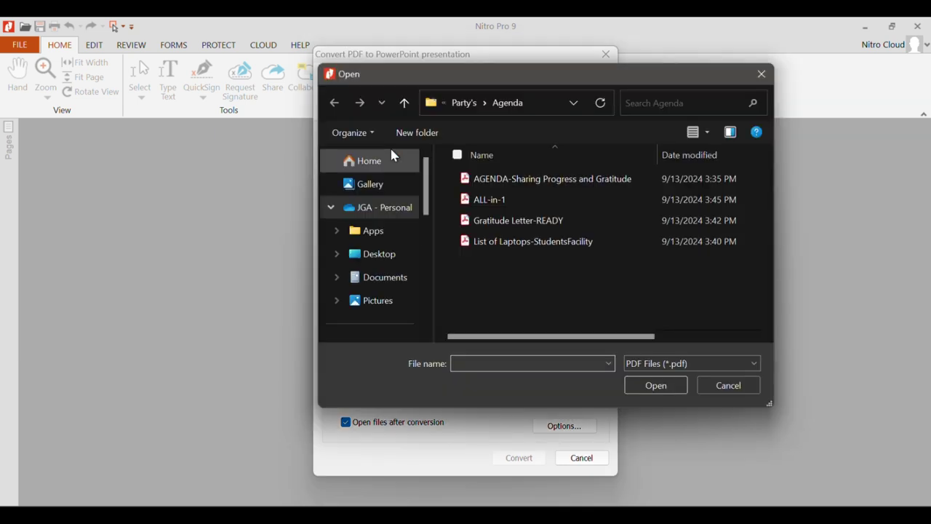
scroll(387, 251, down, 1)
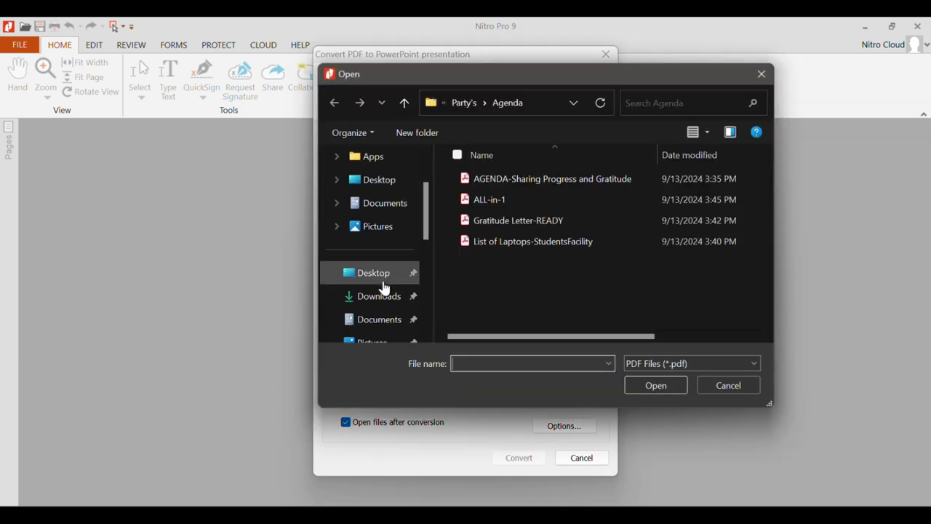
click(385, 294)
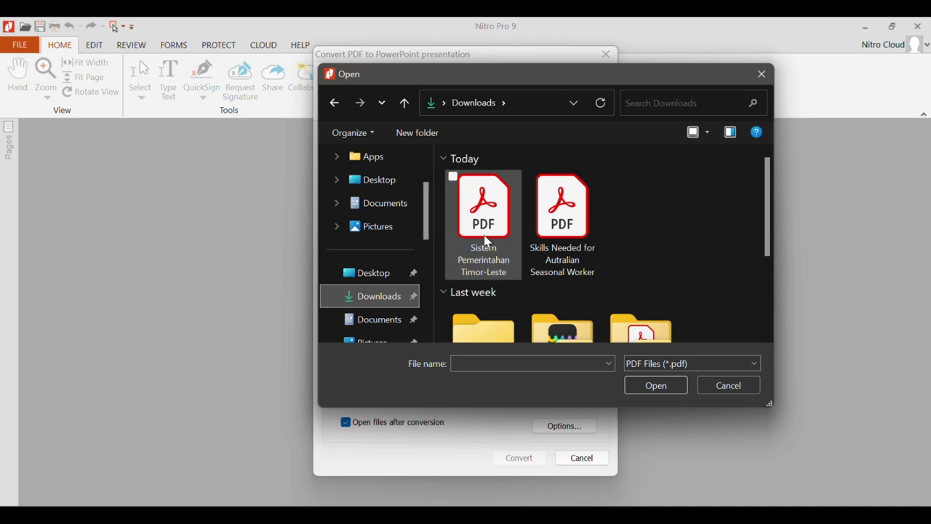
click(487, 241)
click(647, 386)
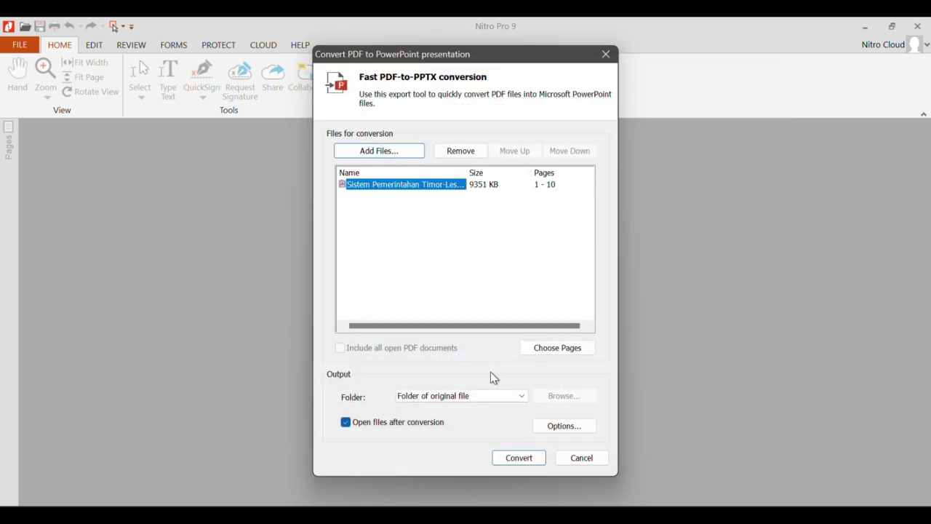
click(519, 461)
click(519, 462)
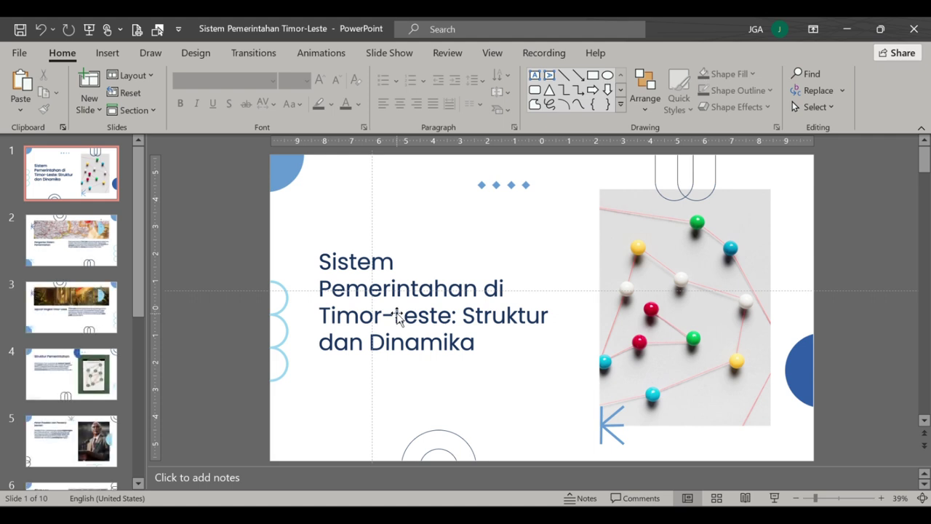
Step: Browse slides 2–4 and the closing Thanks! slide 10, then return to slide 3
click(91, 259)
click(84, 309)
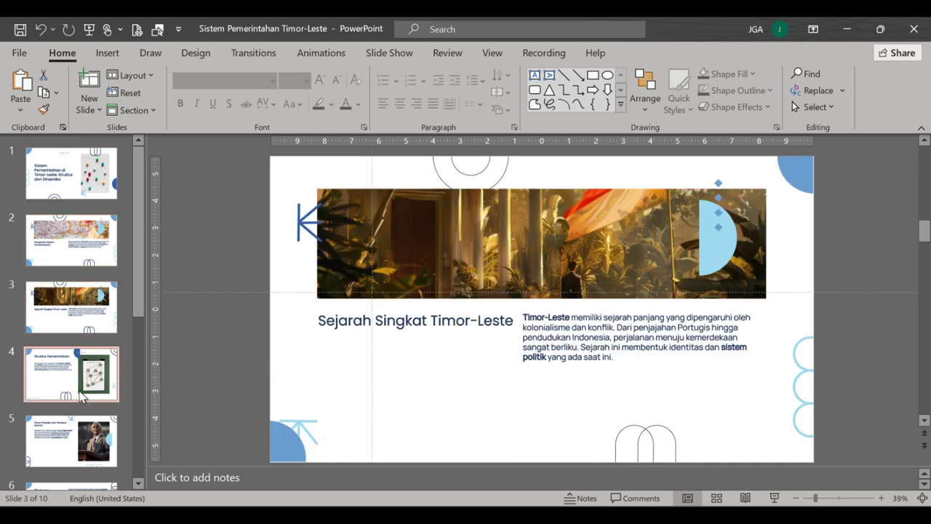
click(80, 397)
scroll(80, 396, down, 2)
scroll(80, 394, down, 2)
scroll(80, 400, down, 2)
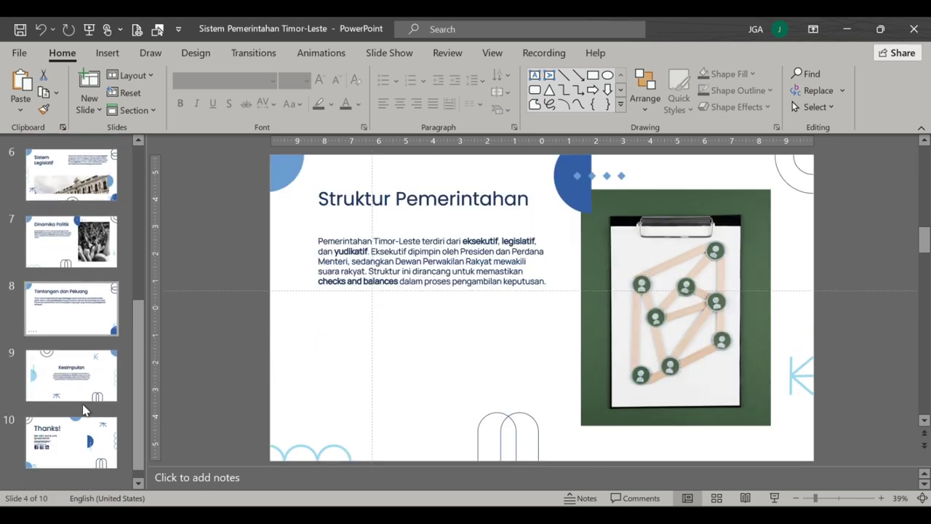
click(83, 439)
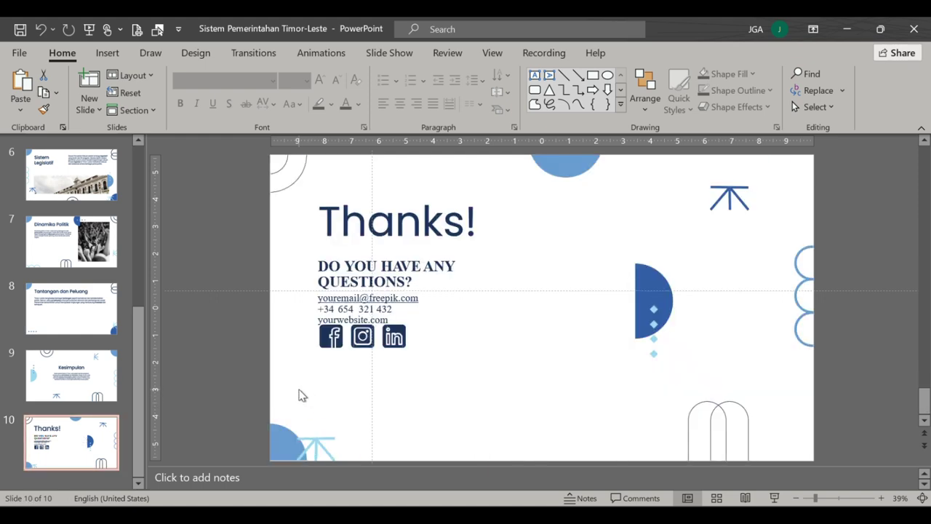
scroll(162, 334, up, 3)
scroll(153, 321, up, 2)
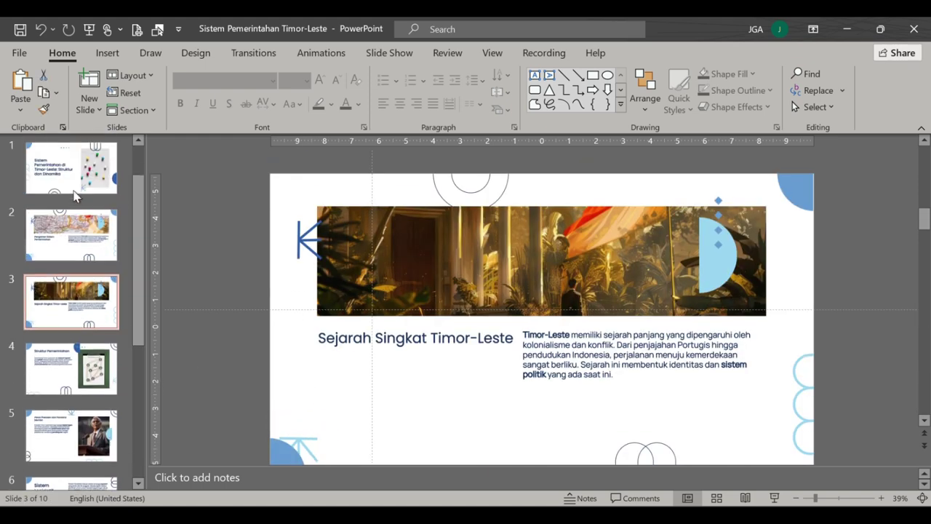
Step: Start the slide show and advance through Sejarah Singkat, Struktur Pemerintahan and Peran Presiden dan Perdana Menteri
click(89, 29)
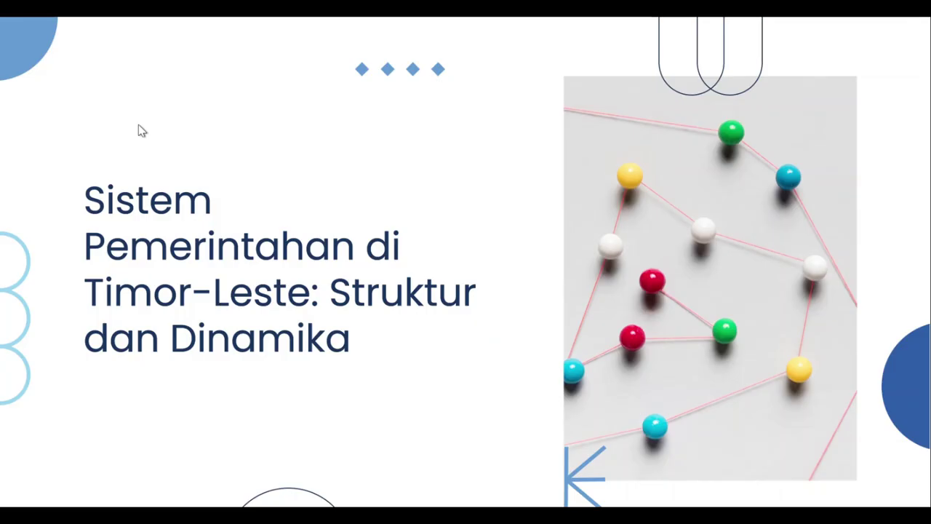
click(225, 229)
click(224, 230)
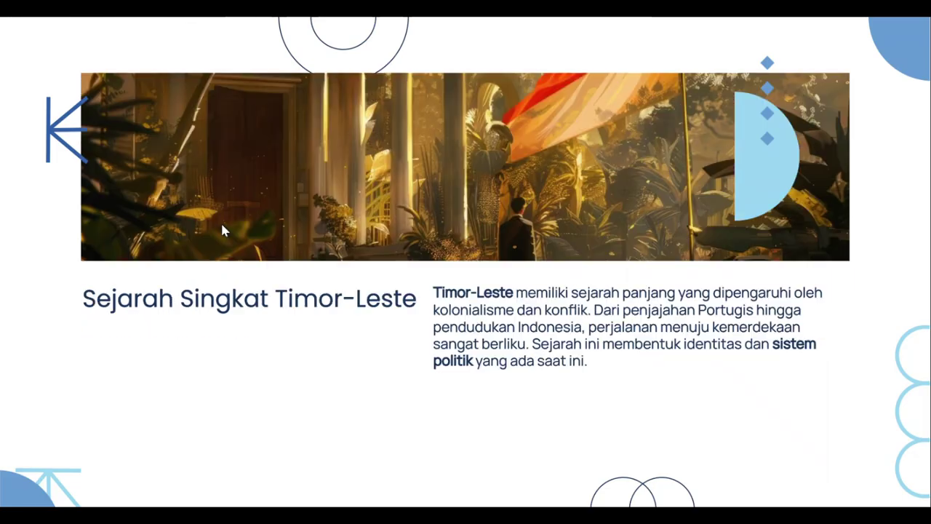
click(221, 227)
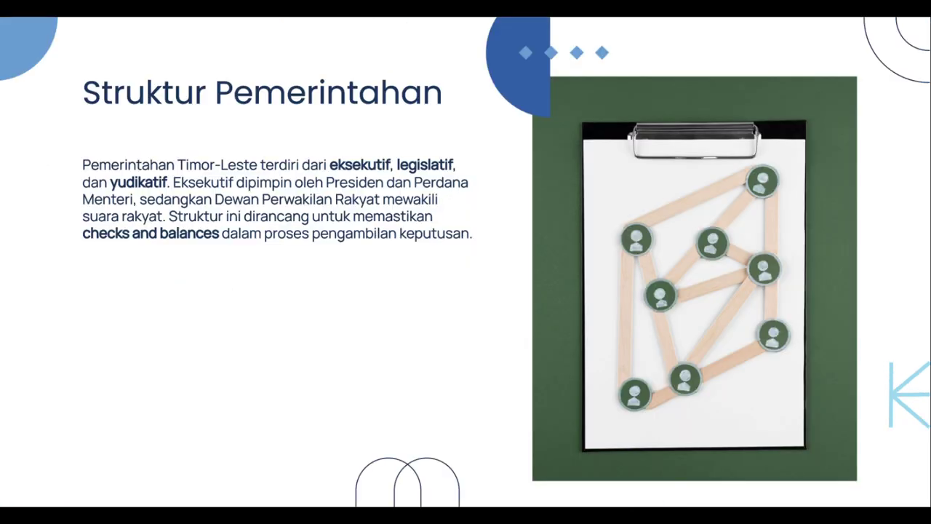
click(222, 227)
Step: Continue through Sistem Legislatif, Dinamika Politik and Tantangan dan Peluang to the Kesimpulan slide
key(Right)
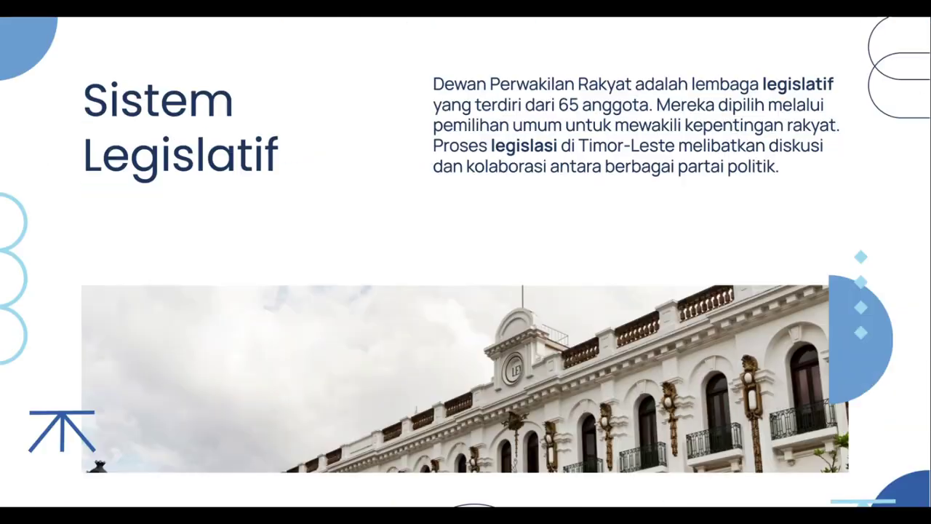
key(Right)
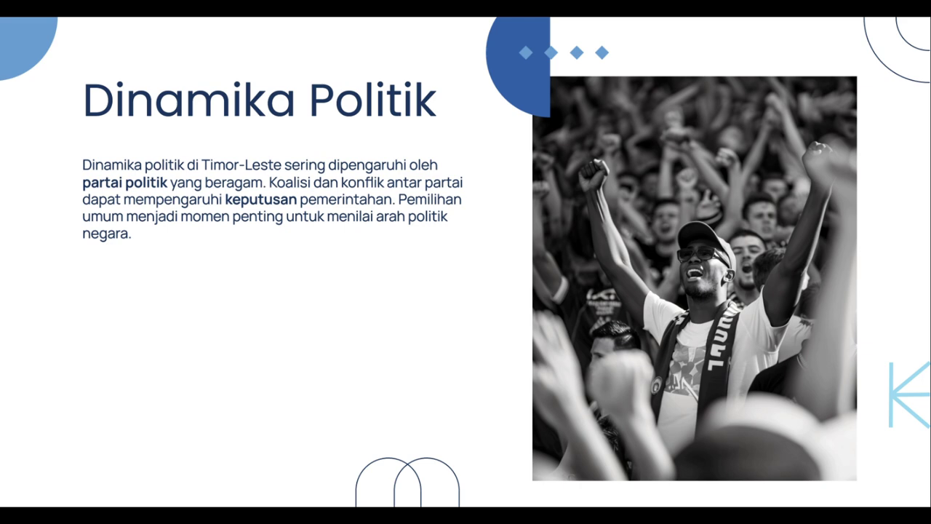
key(Right)
key(Right)
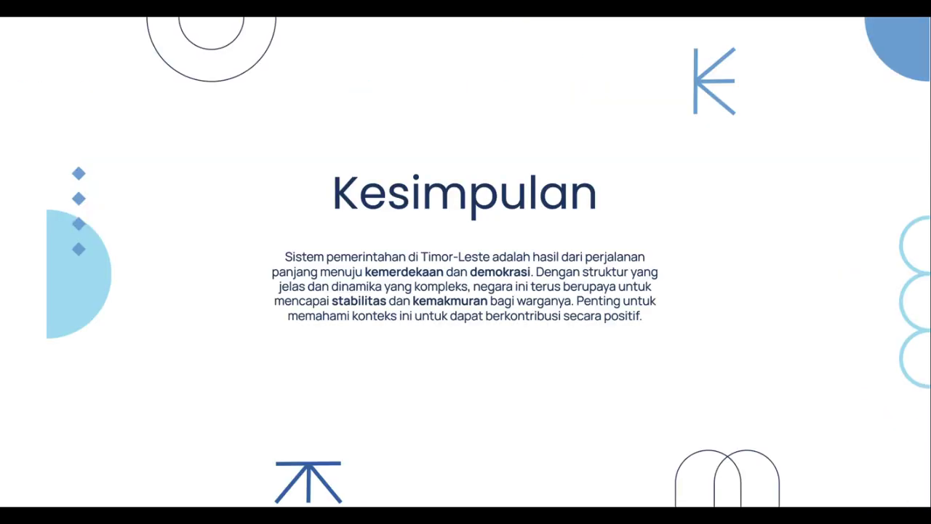
key(Right)
key(Right)
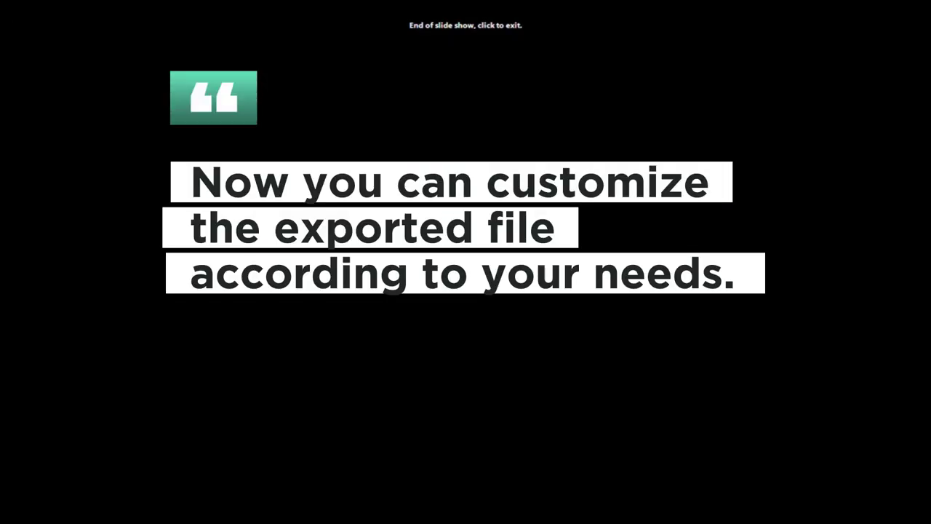